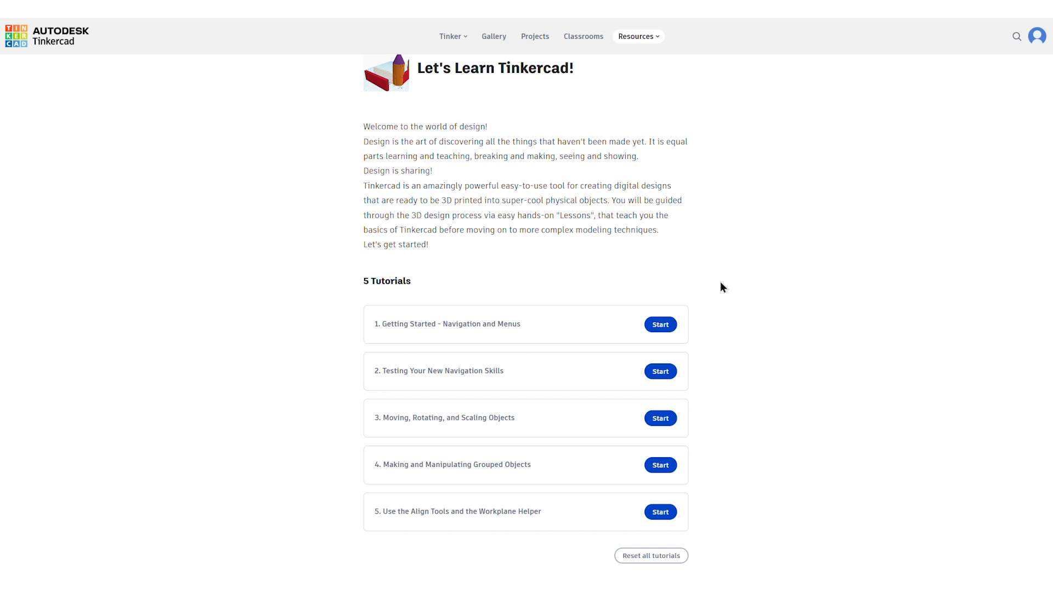
Step: Start the "Getting Started - Navigation and Menus" tutorial and advance through its introduction to the "Exploring the Workplane" page
left_click(654, 328)
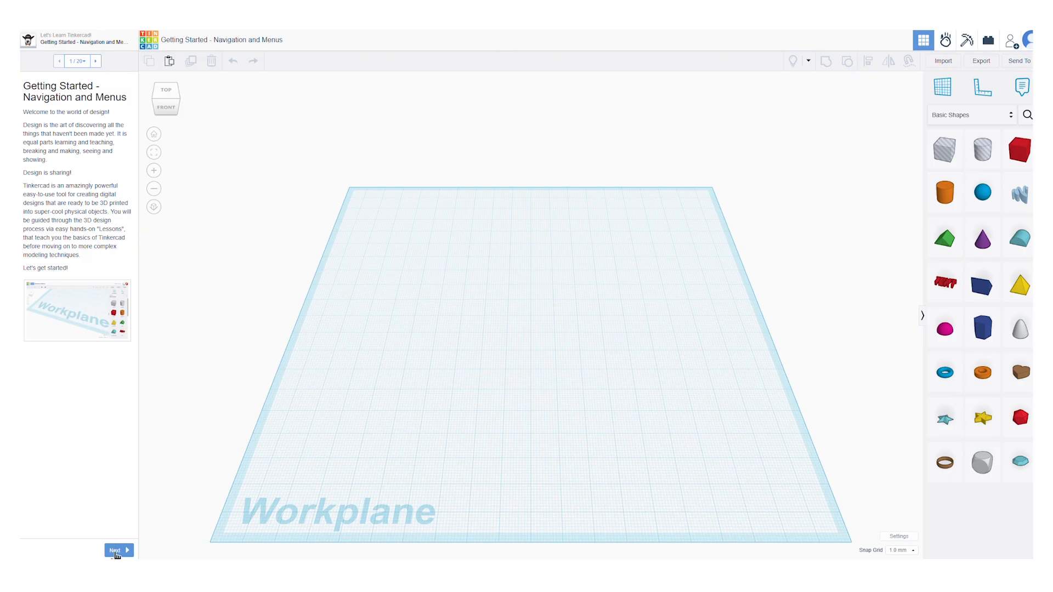
left_click(116, 552)
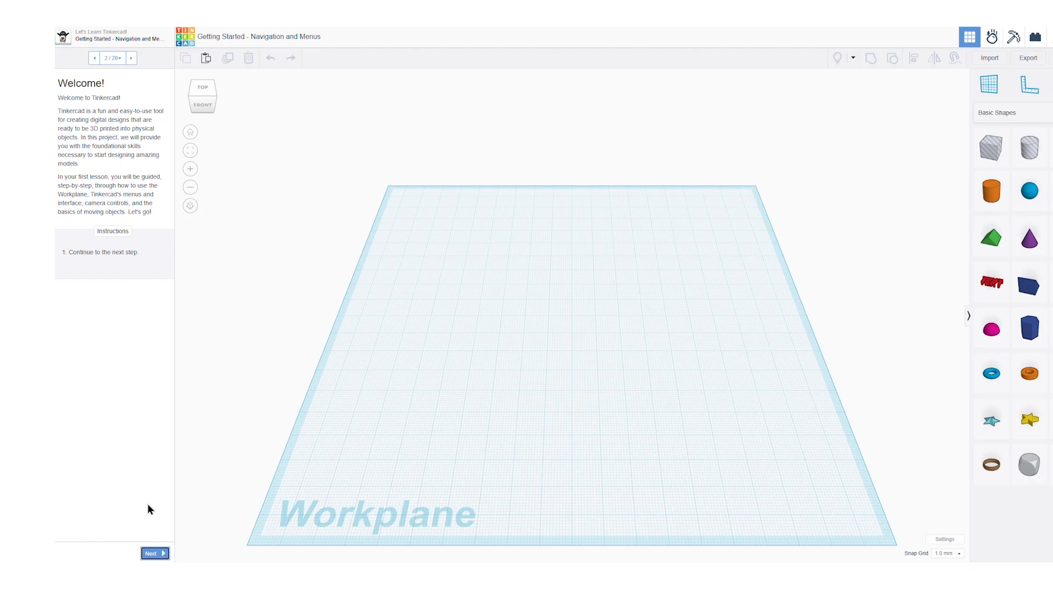
left_click(155, 553)
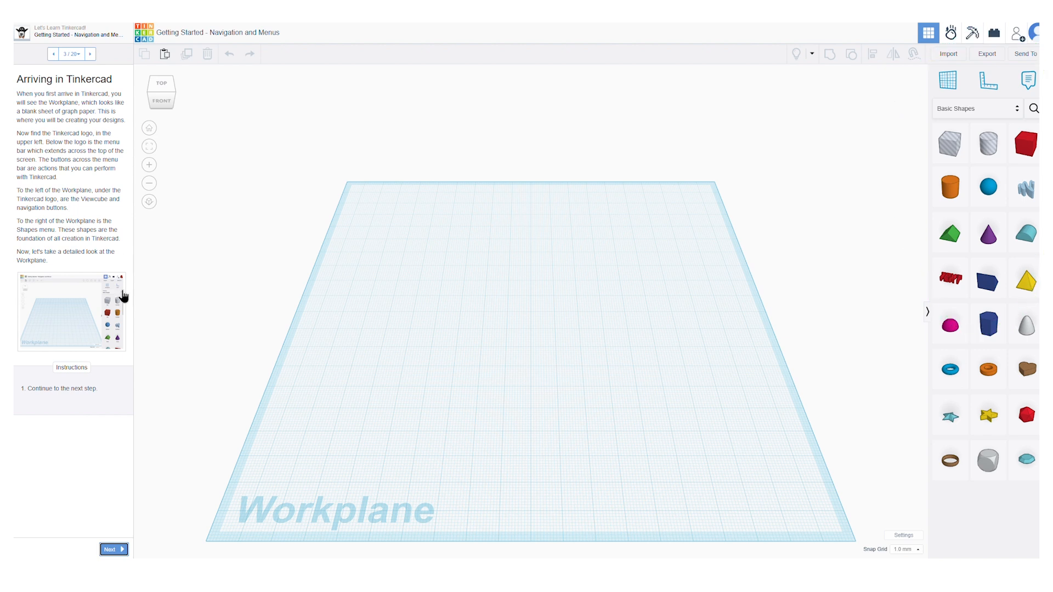
left_click(118, 549)
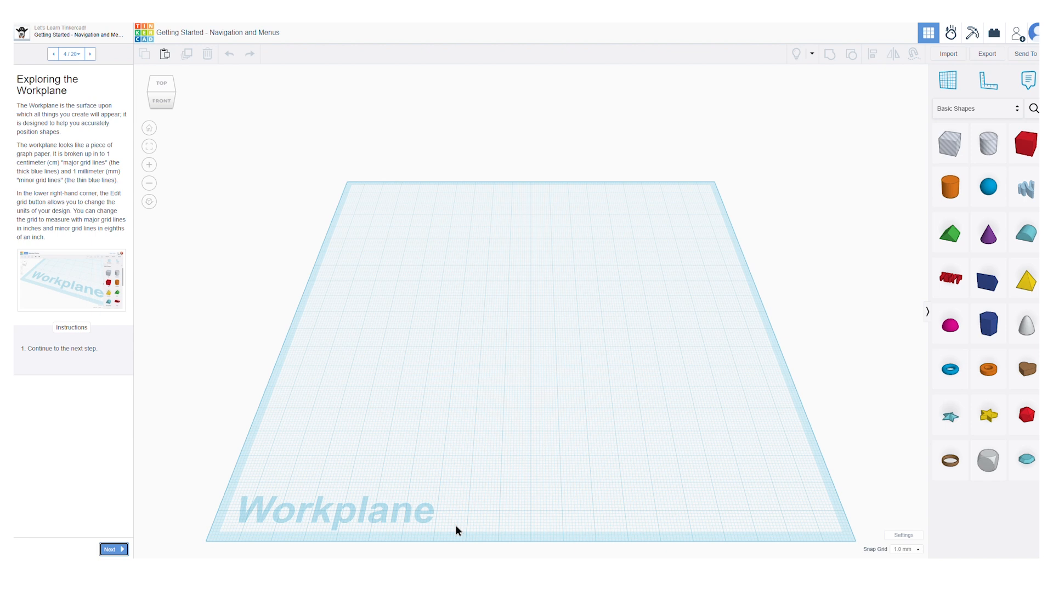
Step: Change the workspace units to Inches in the workplane settings
left_click(910, 540)
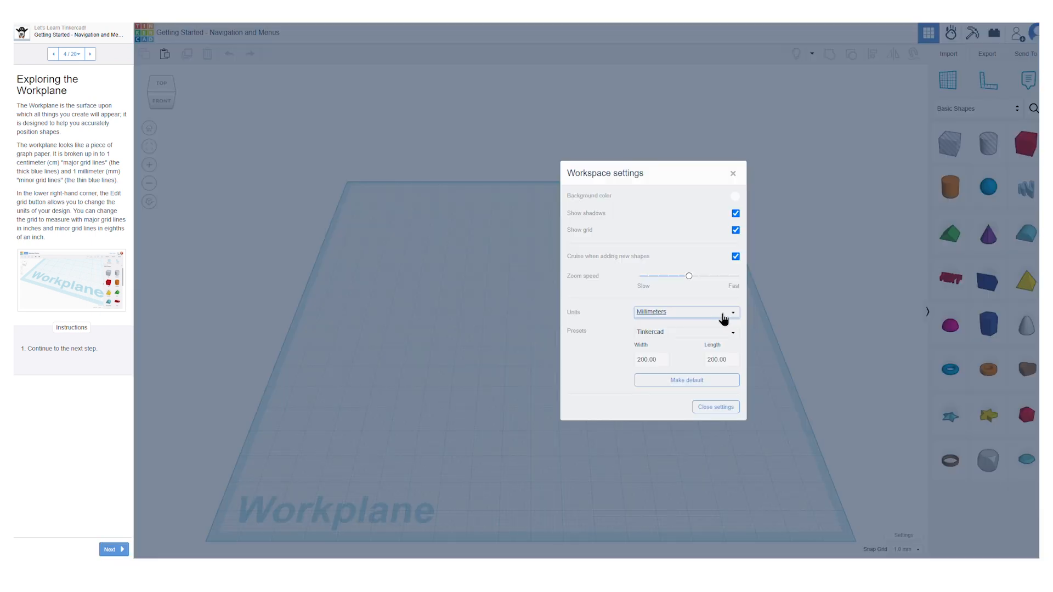
left_click(724, 320)
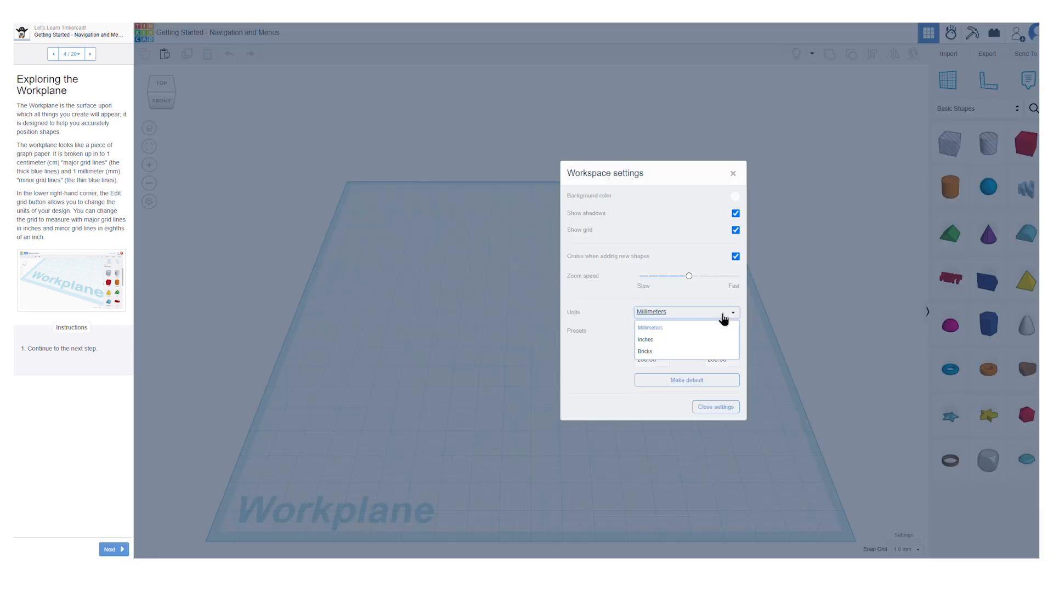
left_click(686, 343)
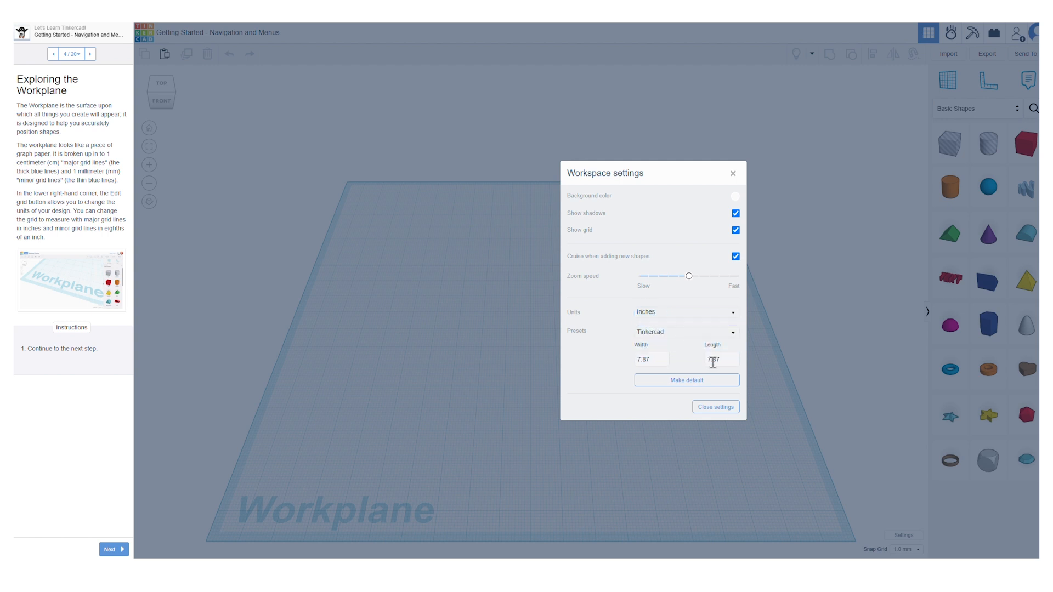
left_click(706, 408)
Step: Continue to tutorial page 5, read its Viewcube instructions, and view the workplane from the right and front before restoring the home view
left_click(112, 549)
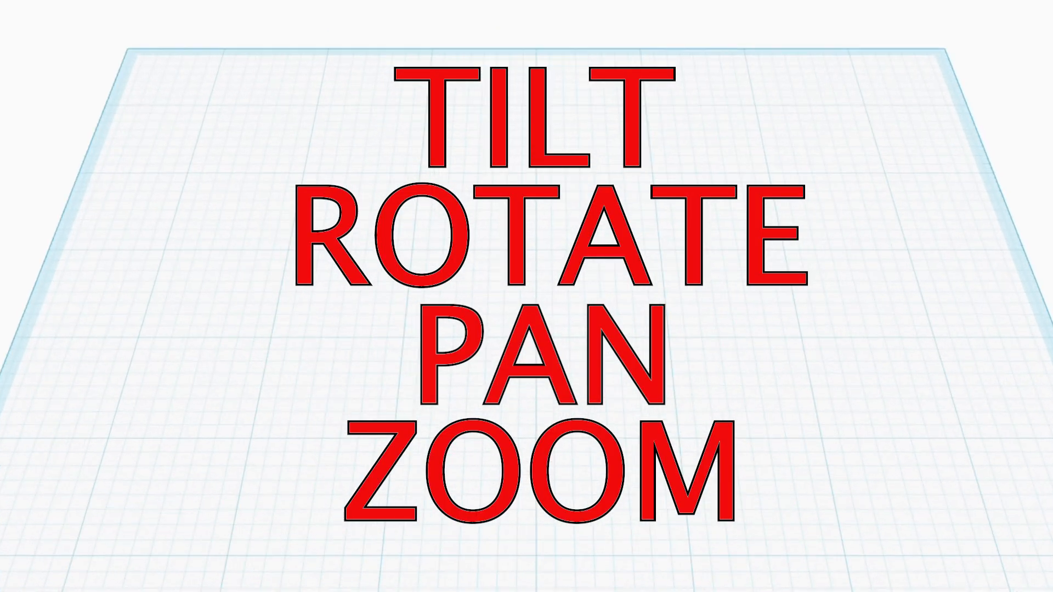
scroll(84, 174, "down", 3)
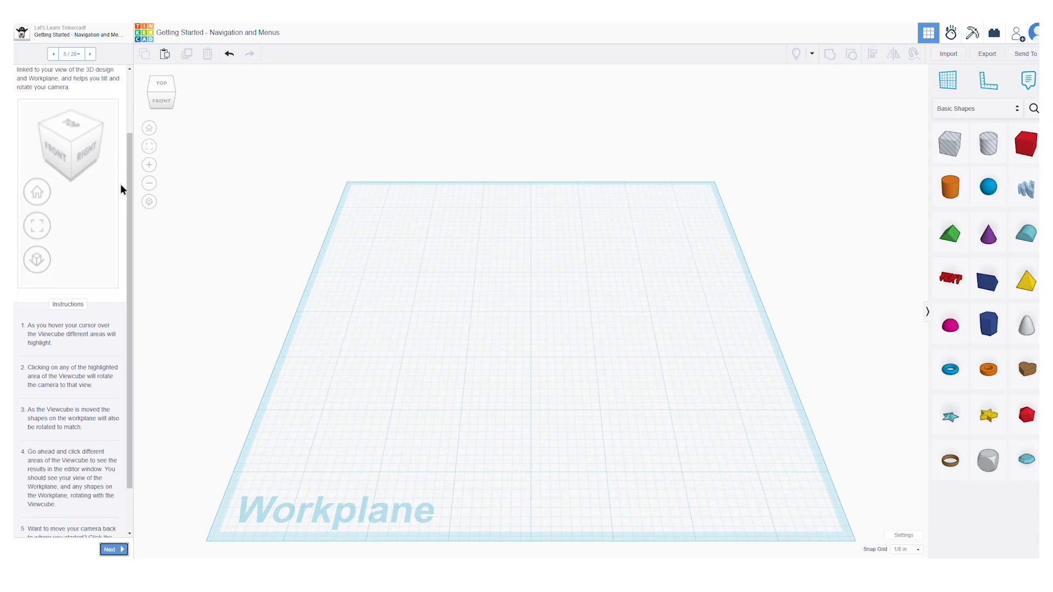
scroll(120, 183, "down", 1)
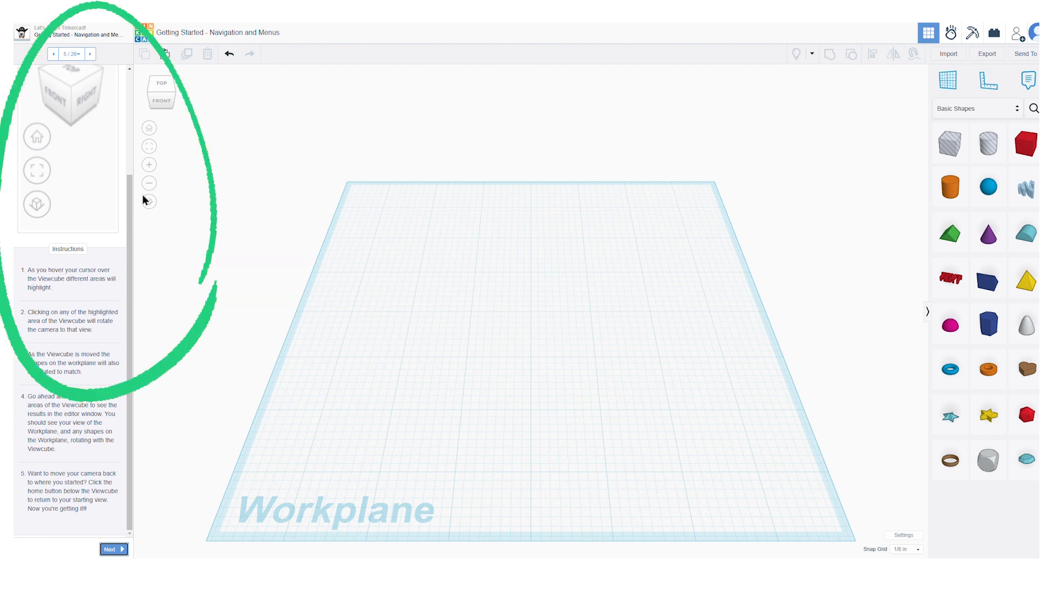
left_click(174, 85)
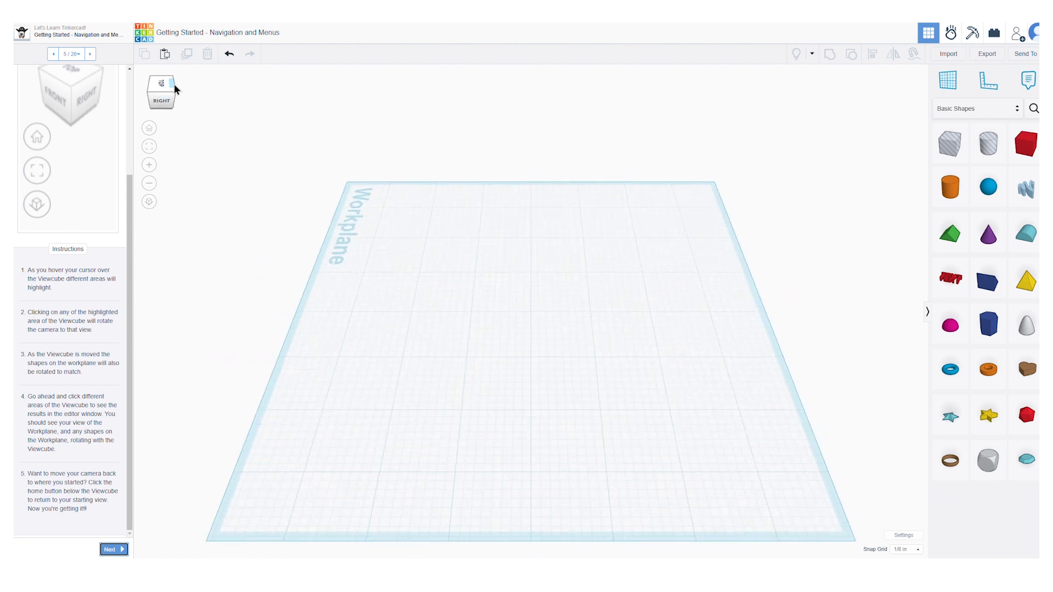
left_click(165, 103)
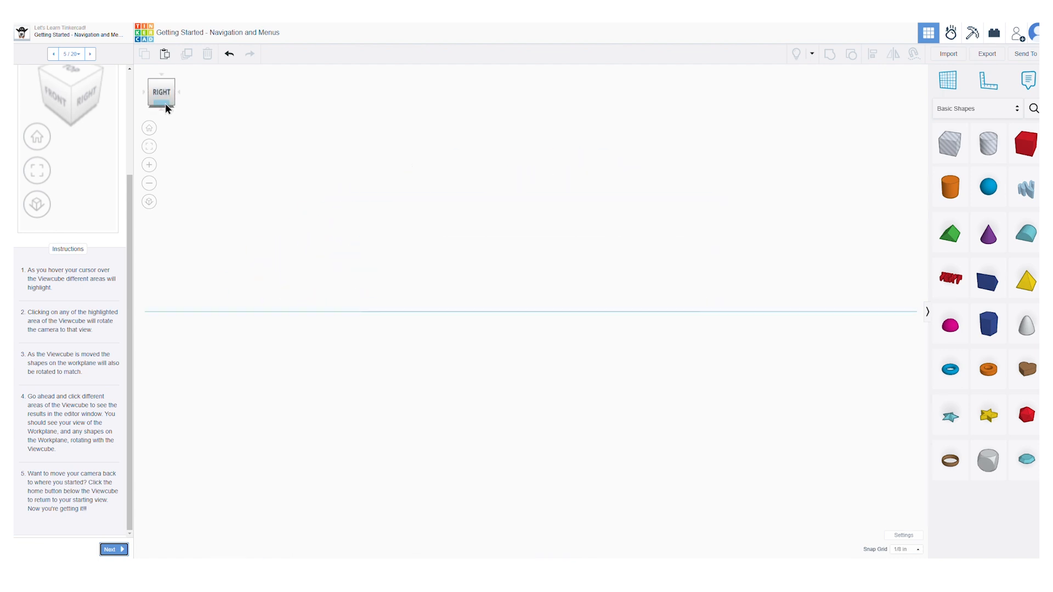
left_click(150, 99)
left_click(150, 81)
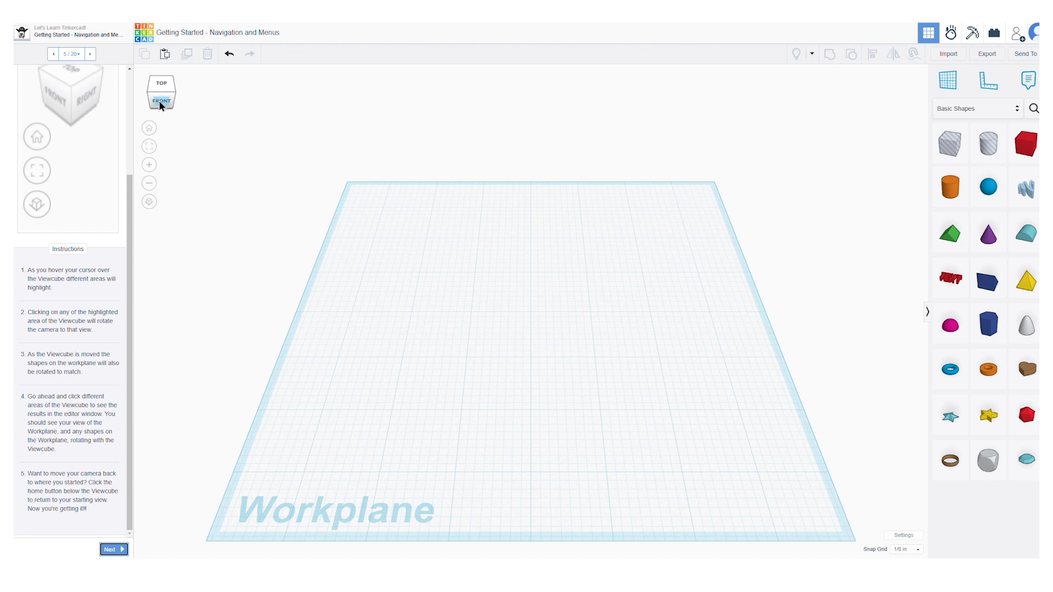
left_click(159, 100)
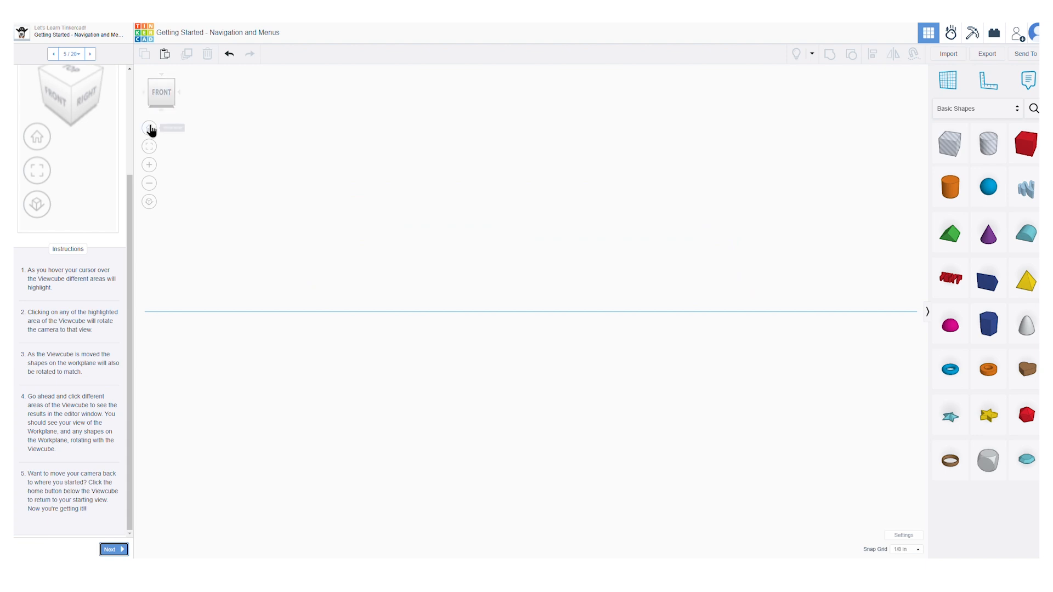
left_click(150, 129)
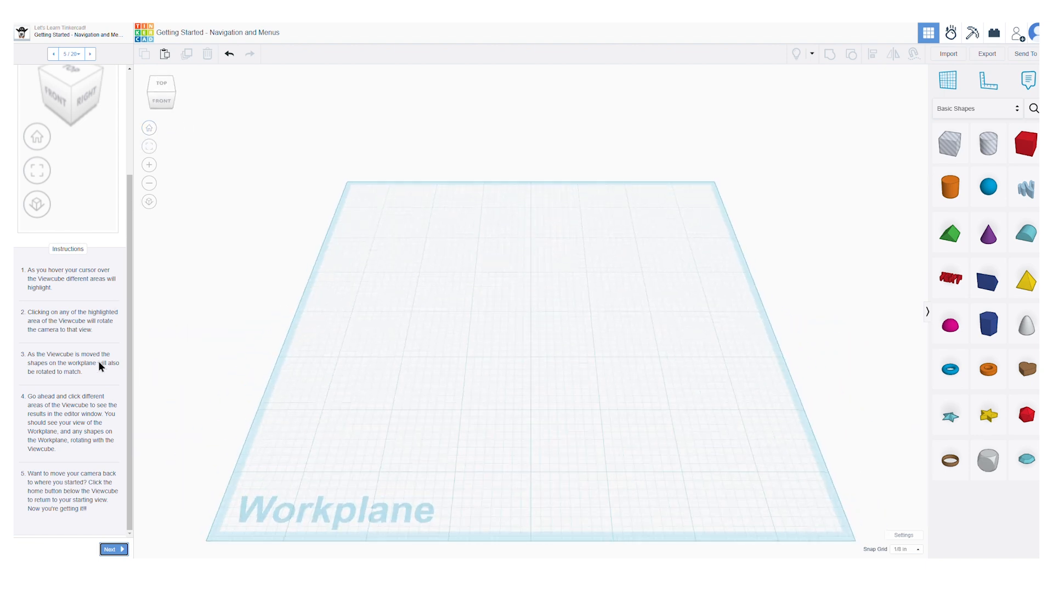
Step: Advance the tutorial to the "Shapes Menu" page and place a solid red box inside the hint at the workplane's center
left_click(113, 550)
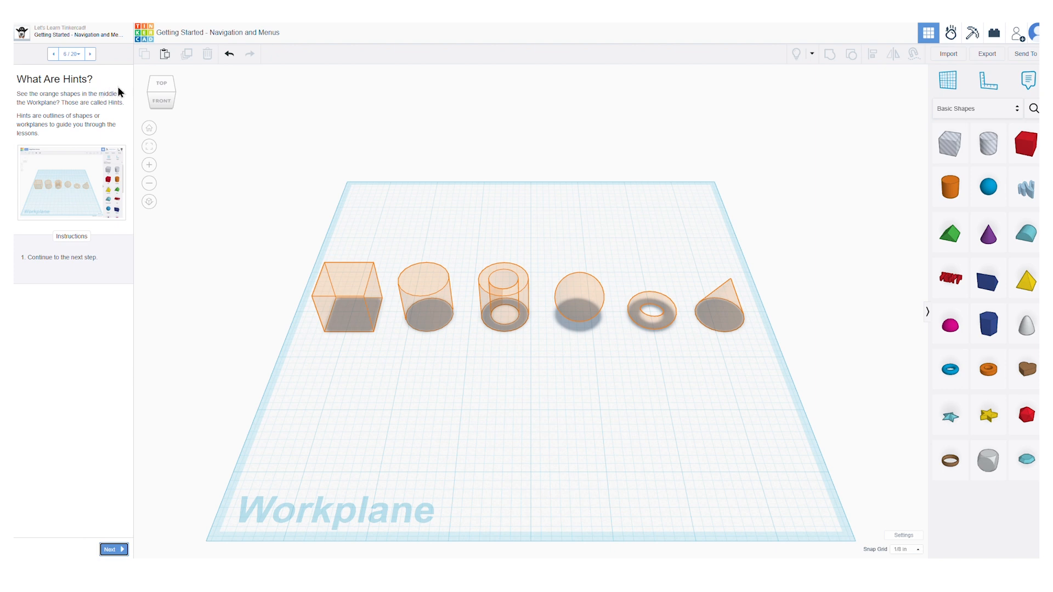
left_click(112, 549)
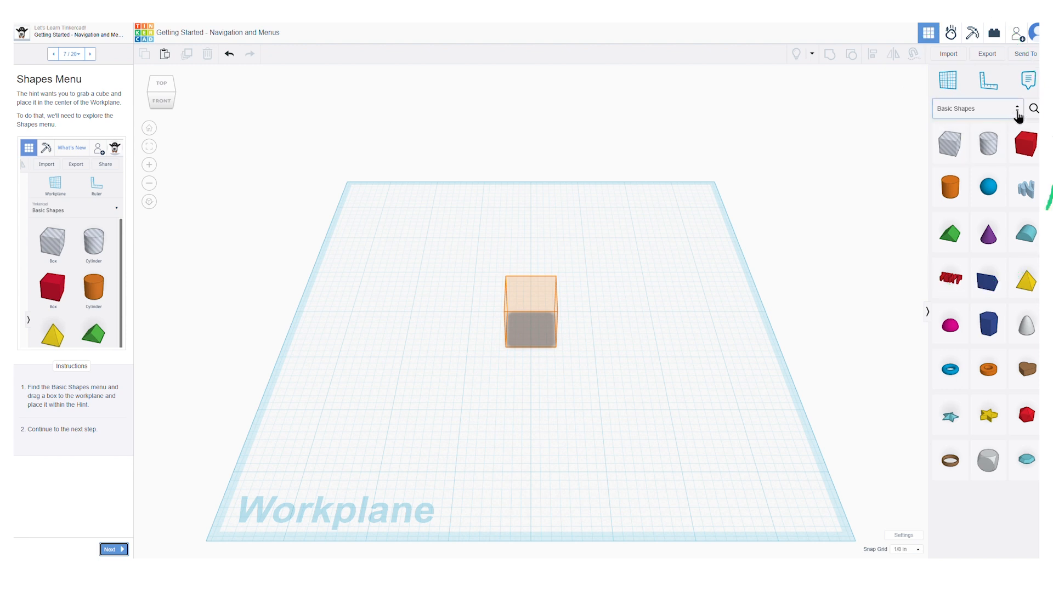
left_click_drag(1020, 148, 526, 335)
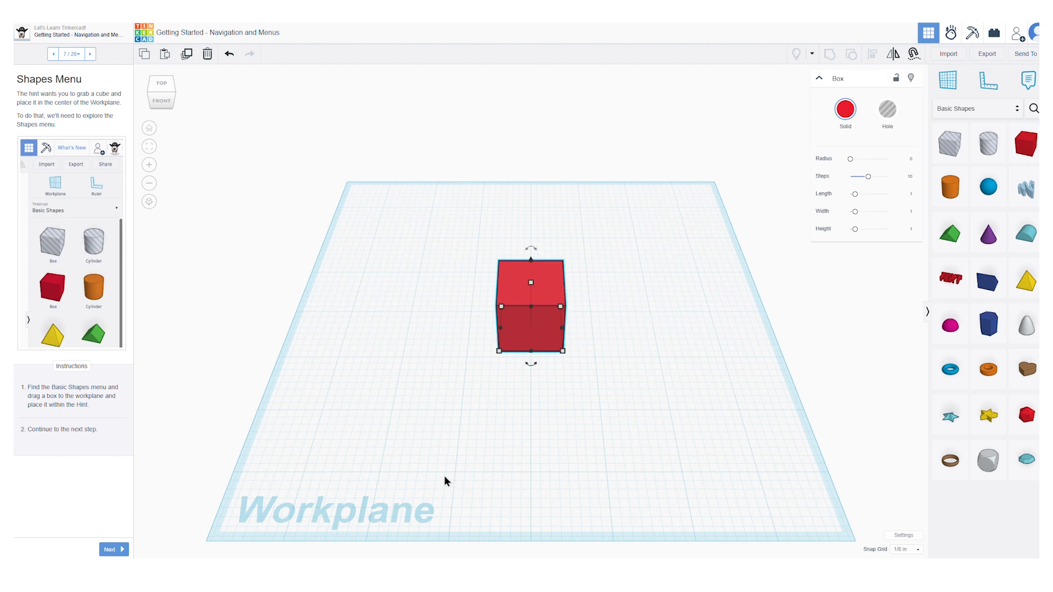
Step: Continue to "Viewing Your Object From All Sides" and check the box's placement from every side with the Viewcube, finishing in the home view
left_click(116, 550)
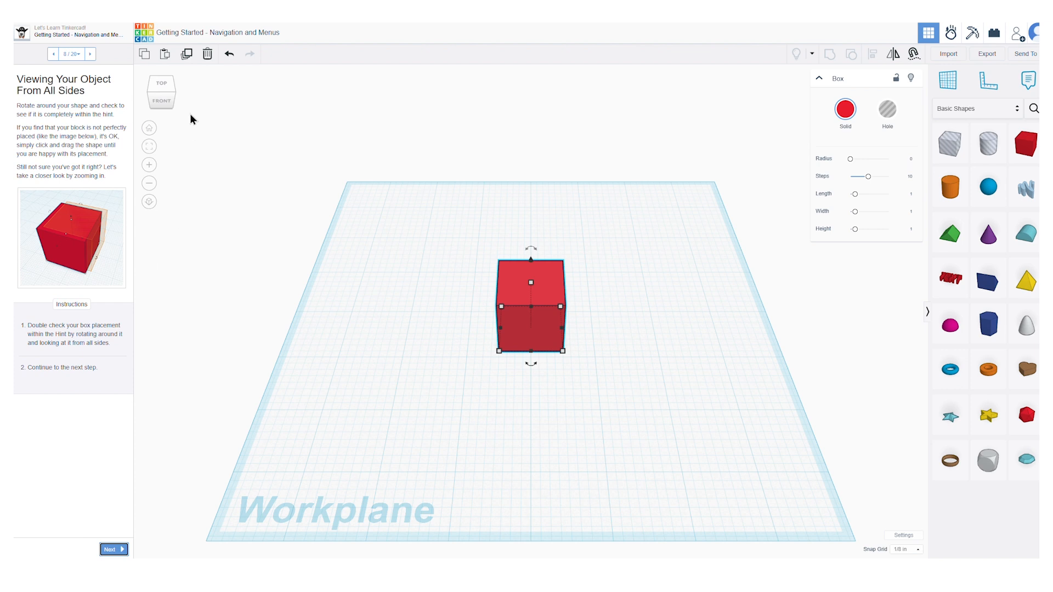
left_click(166, 104)
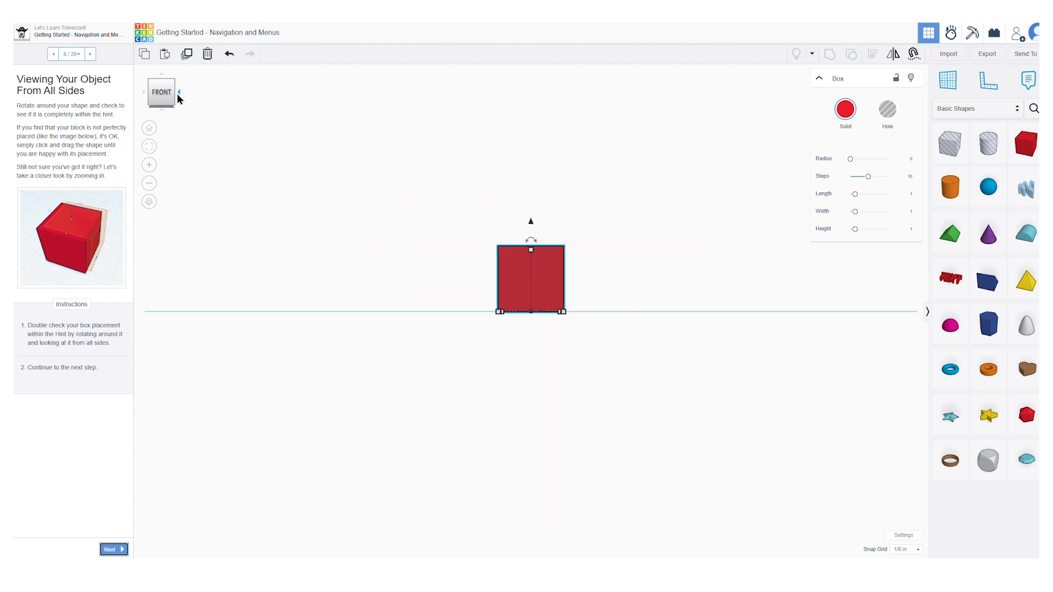
left_click(177, 93)
left_click(179, 93)
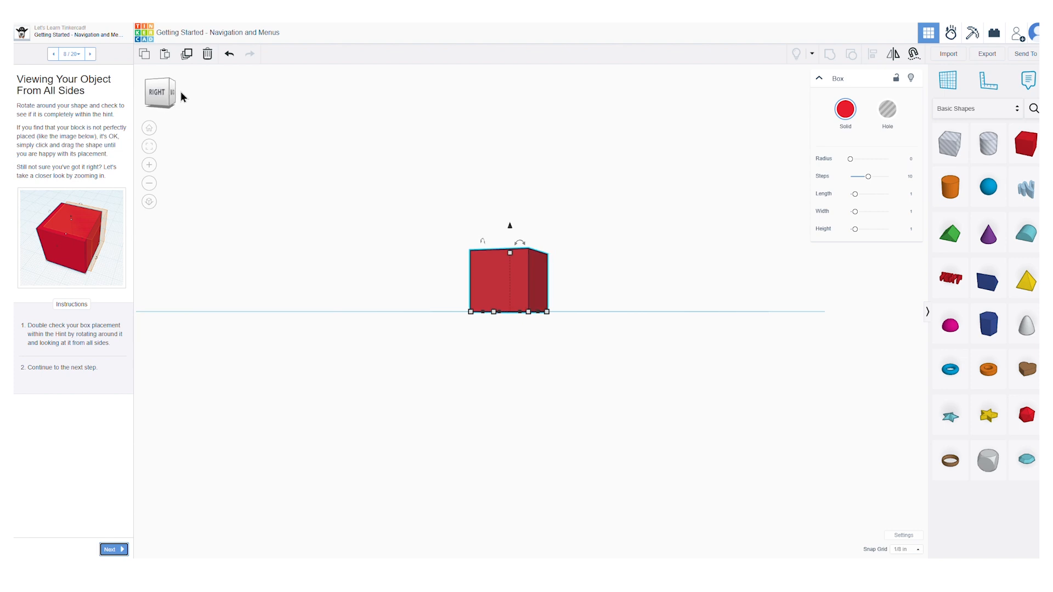
left_click(173, 103)
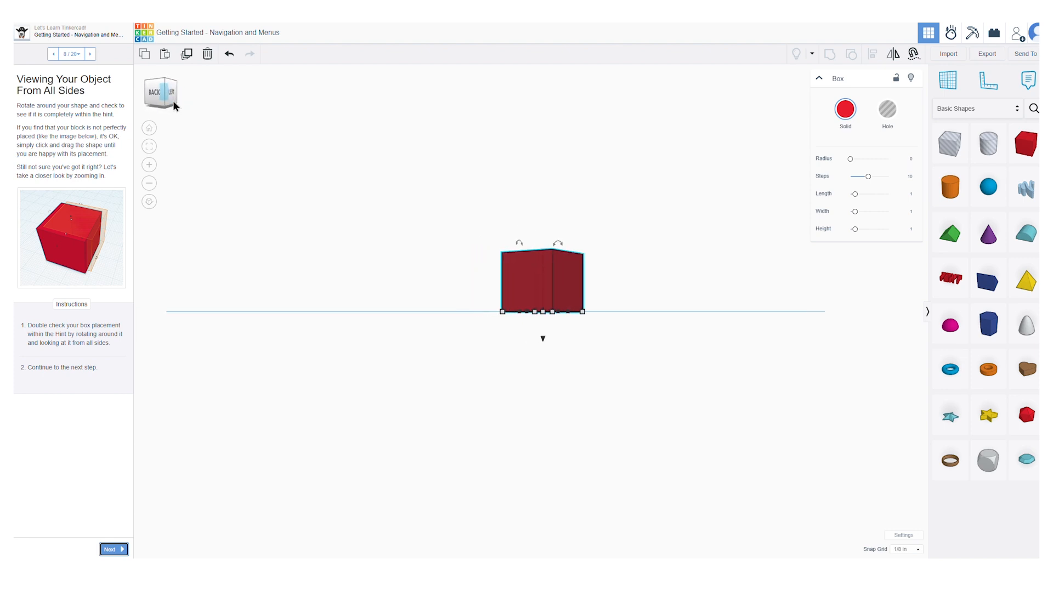
left_click(172, 94)
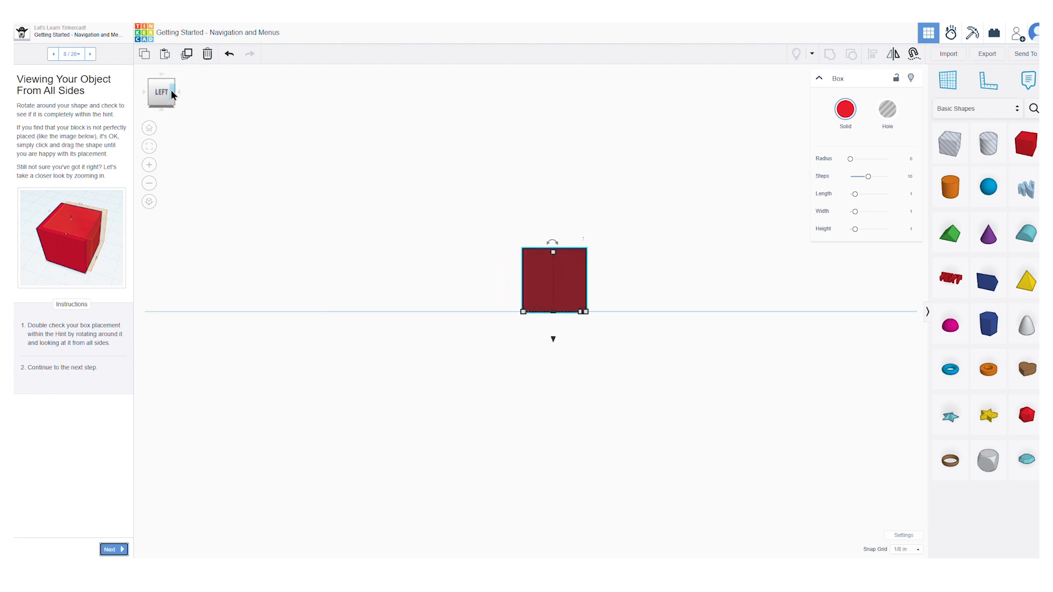
left_click(167, 83)
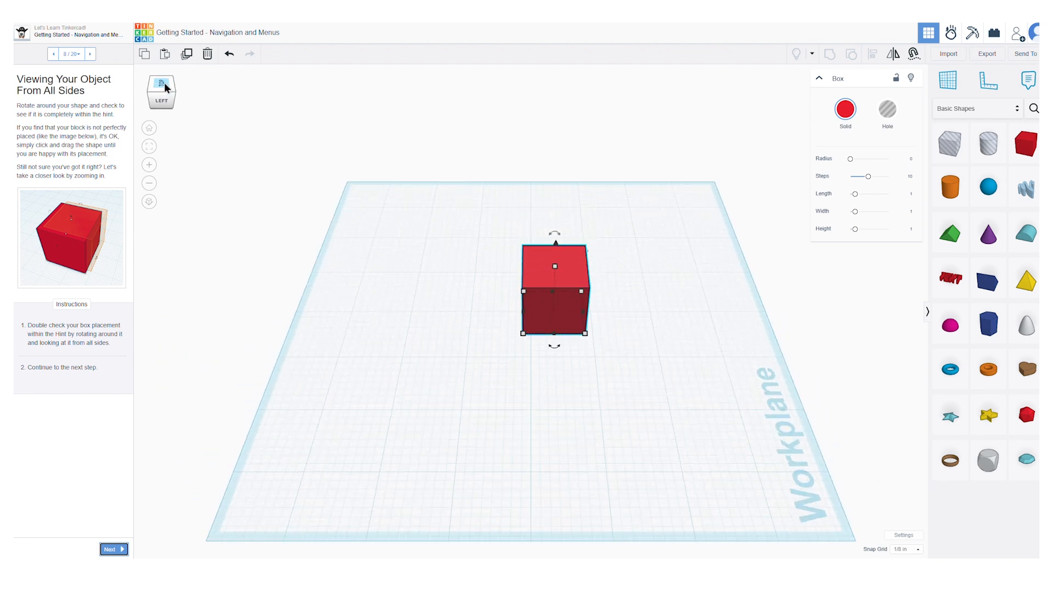
left_click(154, 97)
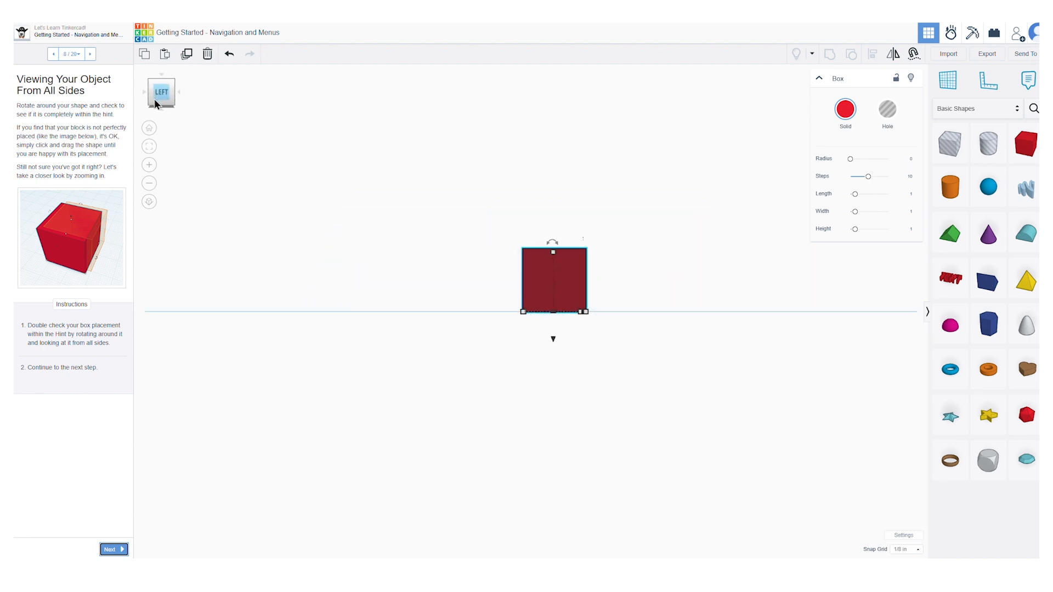
left_click(150, 129)
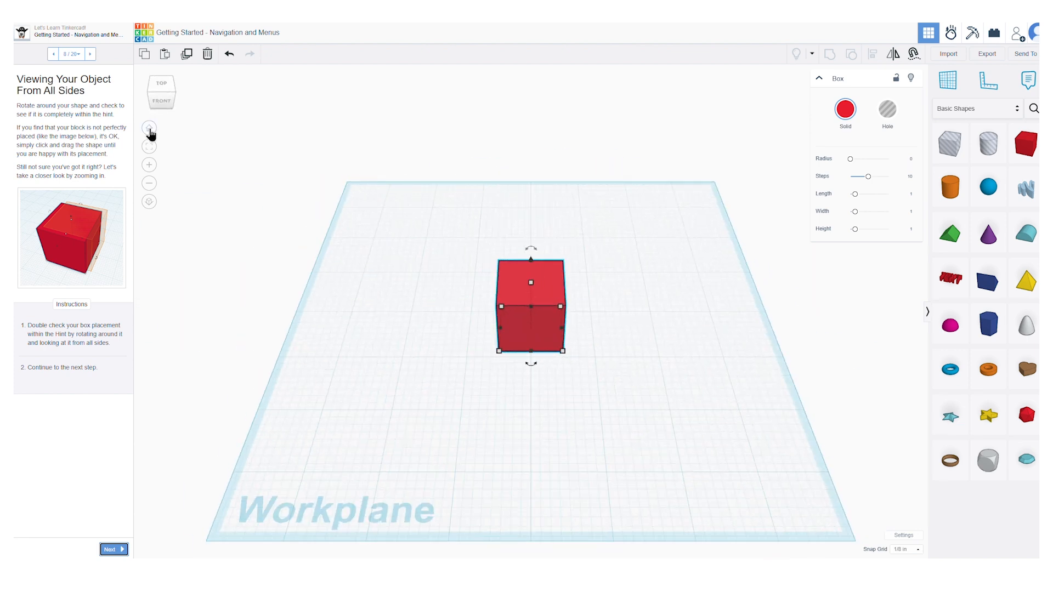
Step: Continue to the "Zooming in on Your Object" page and practise zooming in and out on the red box
left_click(112, 550)
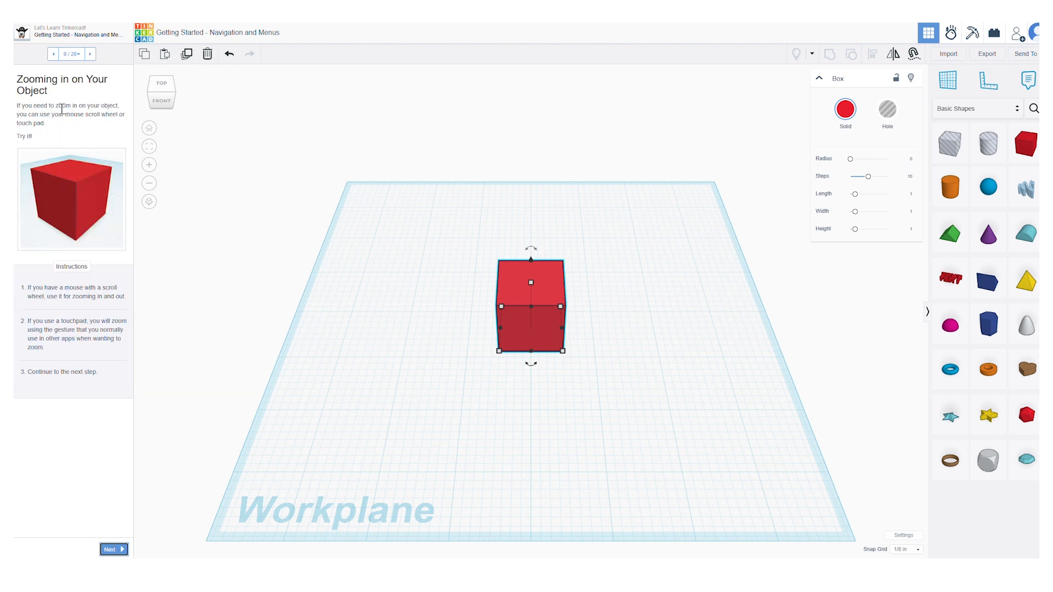
left_click_drag(53, 114, 120, 118)
left_click(121, 129)
scroll(454, 378, "up", 1)
scroll(454, 378, "up", 2)
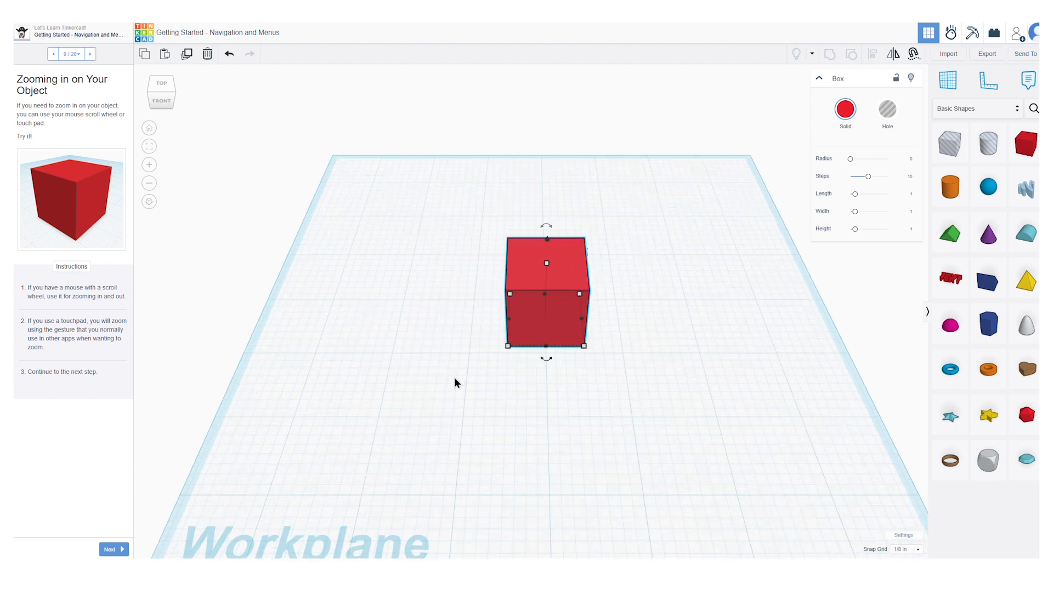
scroll(454, 377, "up", 3)
scroll(454, 378, "down", 1)
scroll(454, 377, "down", 2)
scroll(454, 378, "down", 2)
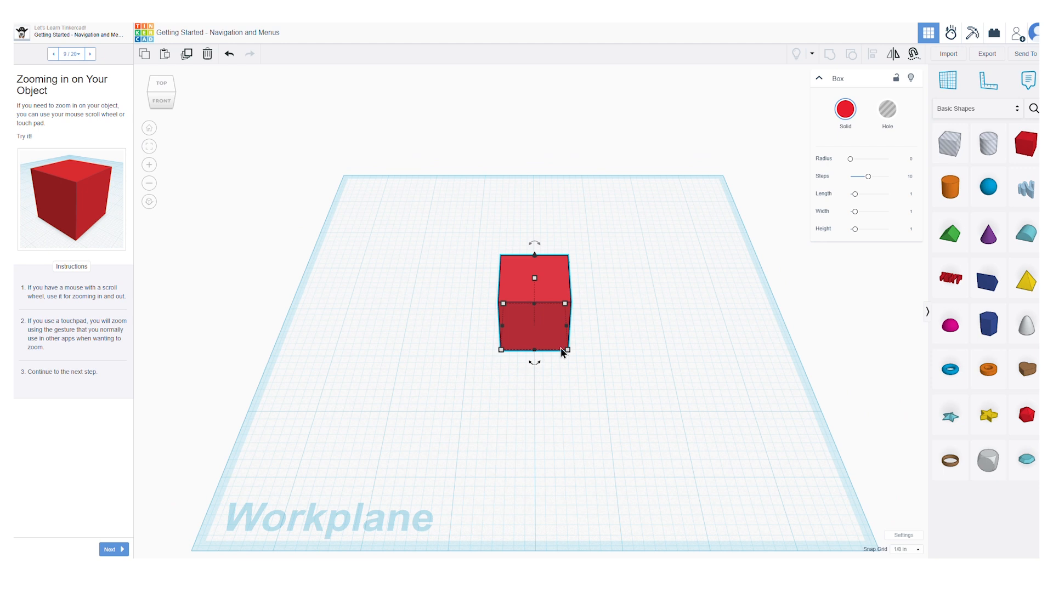
Step: Continue to "Controlling the Camera With Your Mouse", practise rotating, tilting, zooming and panning around the box, and reveal the page's hint
left_click(113, 550)
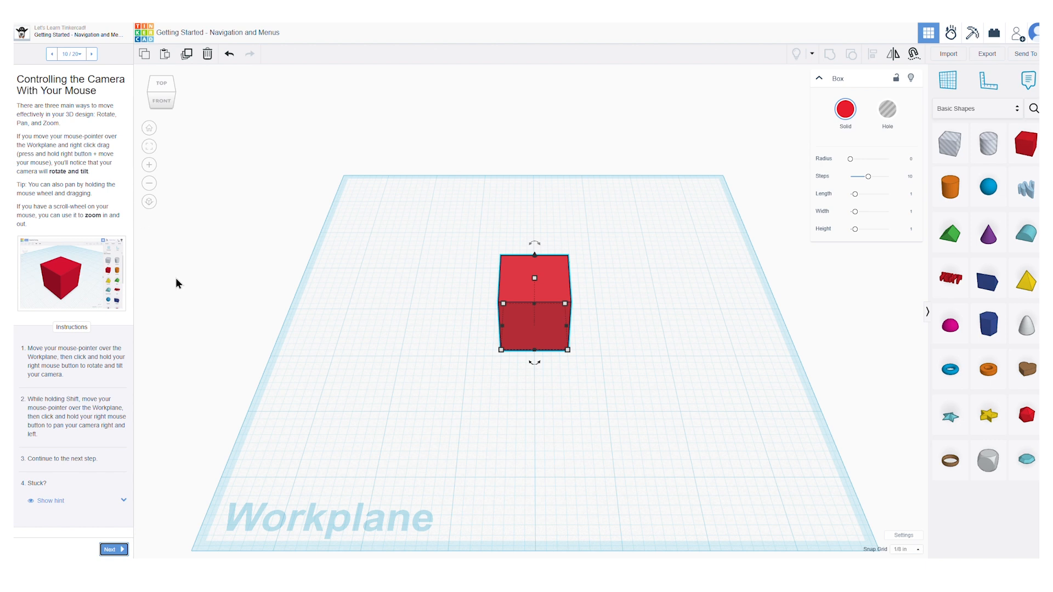
right_click_drag(458, 333, 400, 338)
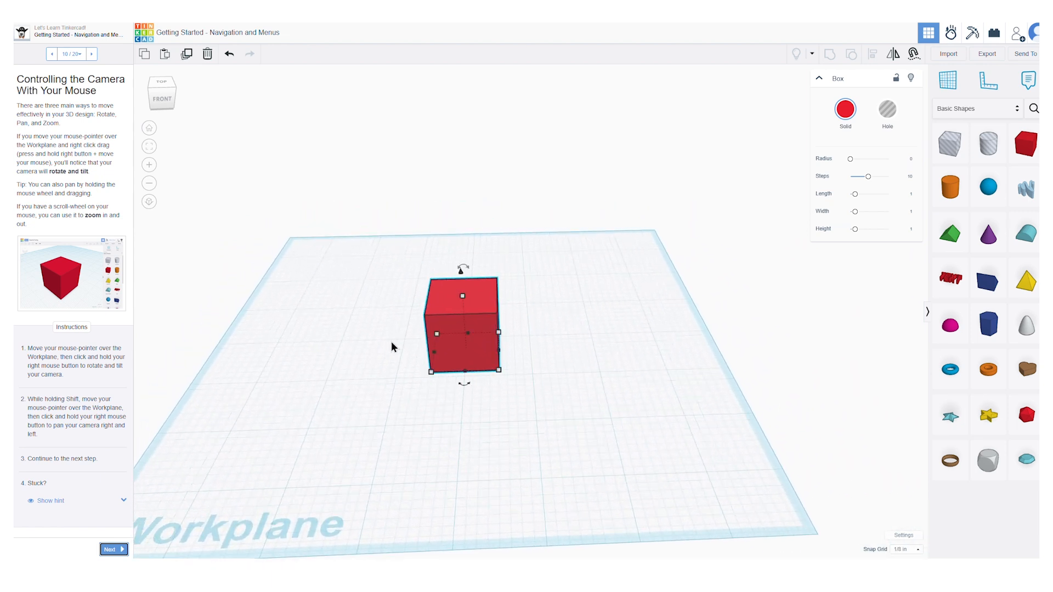
scroll(392, 341, "up", 3)
scroll(413, 360, "down", 3)
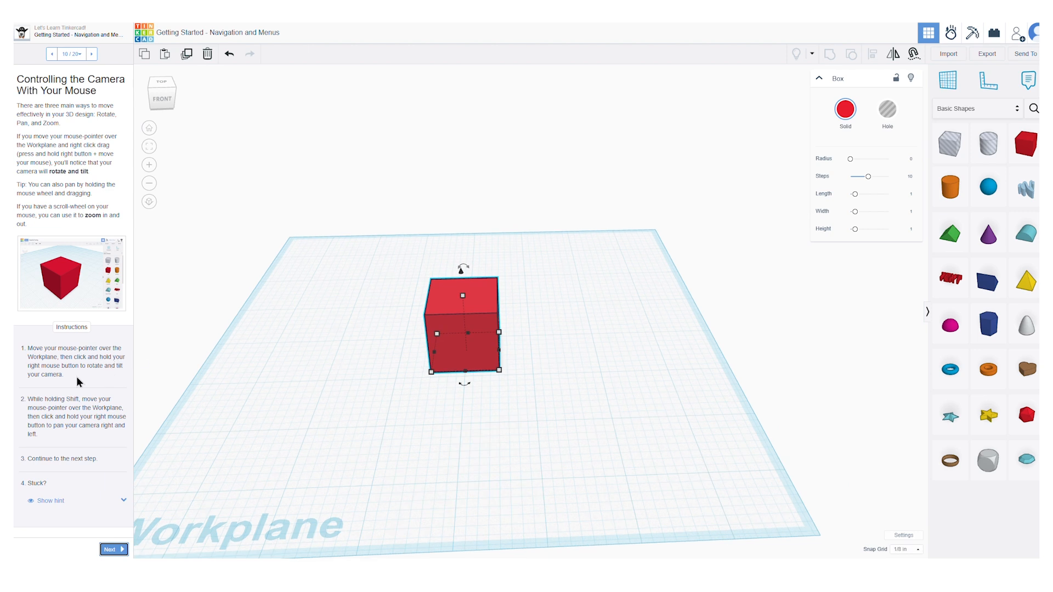
mouse_move(313, 366)
right_mouse_down()
mouse_move(346, 371)
mouse_move(342, 329)
mouse_move(279, 328)
mouse_move(266, 367)
mouse_move(273, 383)
mouse_move(298, 381)
right_mouse_up()
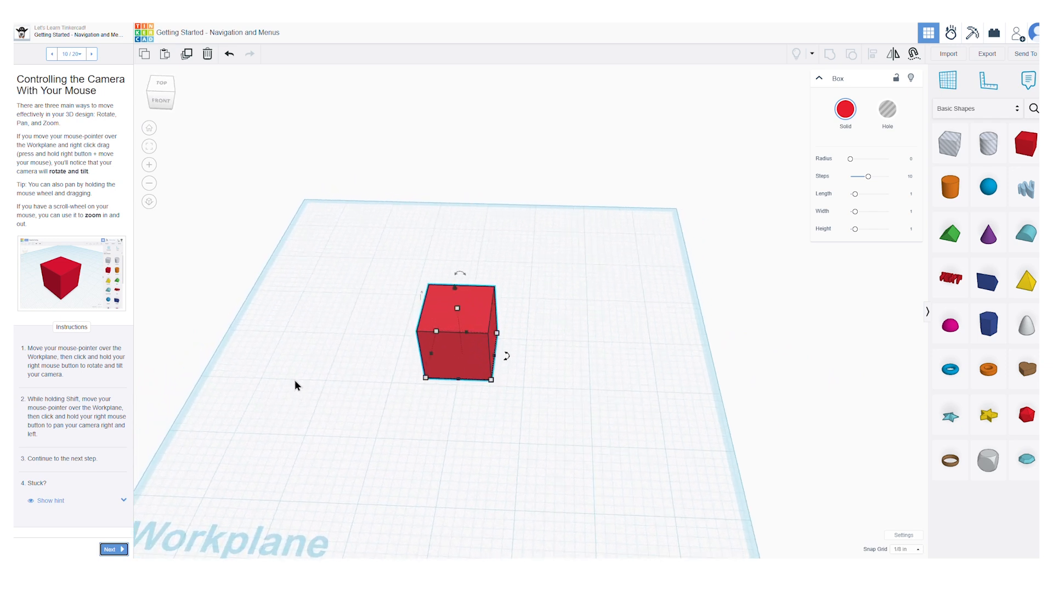
left_click(329, 399)
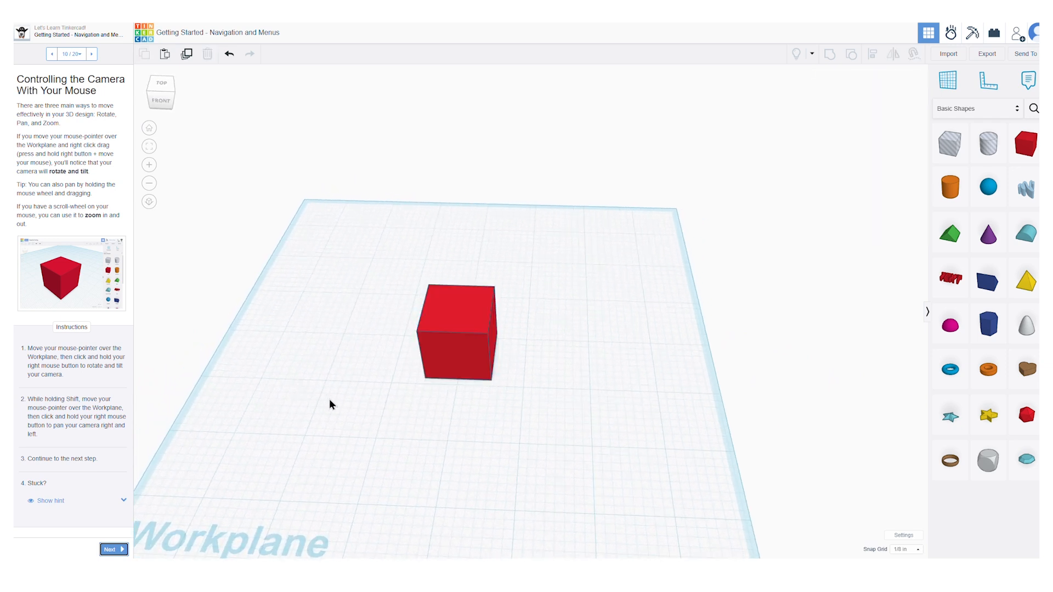
right_click_drag(329, 394, 403, 334, "shift")
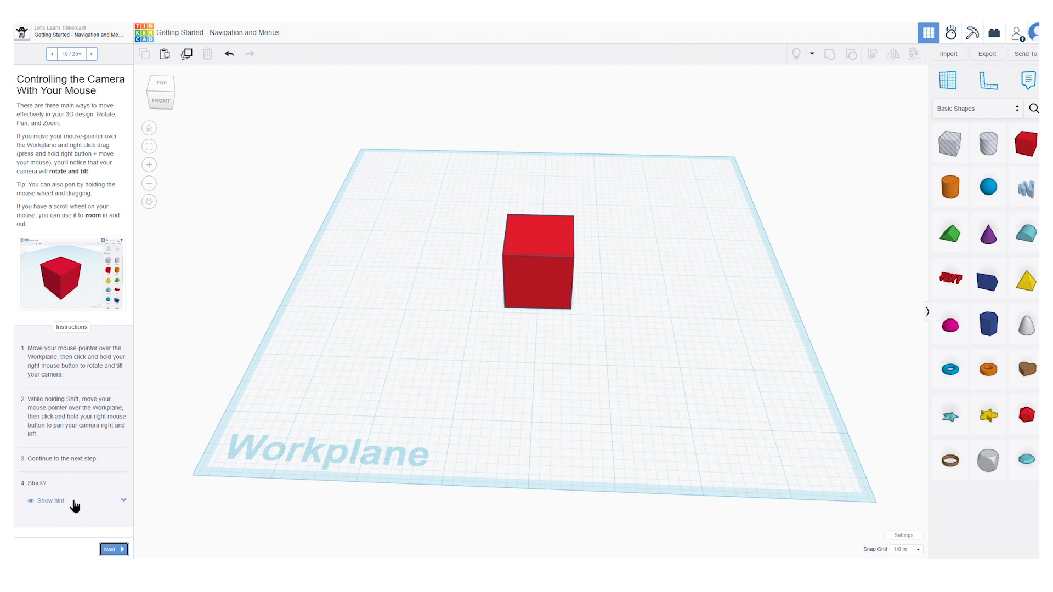
left_click(123, 500)
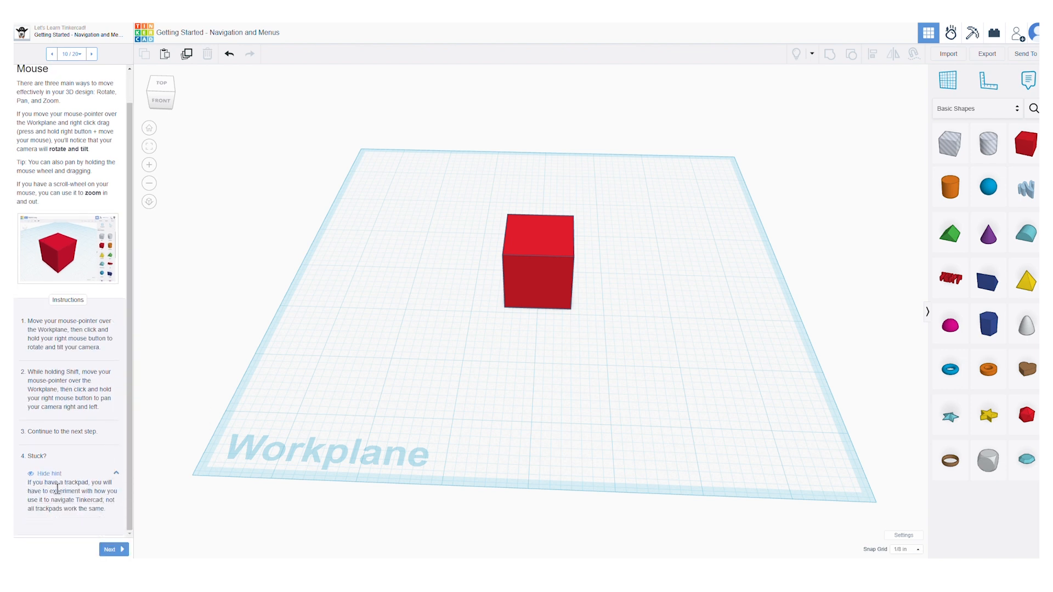
Step: Continue to "Using the Shape Window" and try several preset solid colors on the box, including brown and dark red, finishing with dark navy blue
left_click(113, 549)
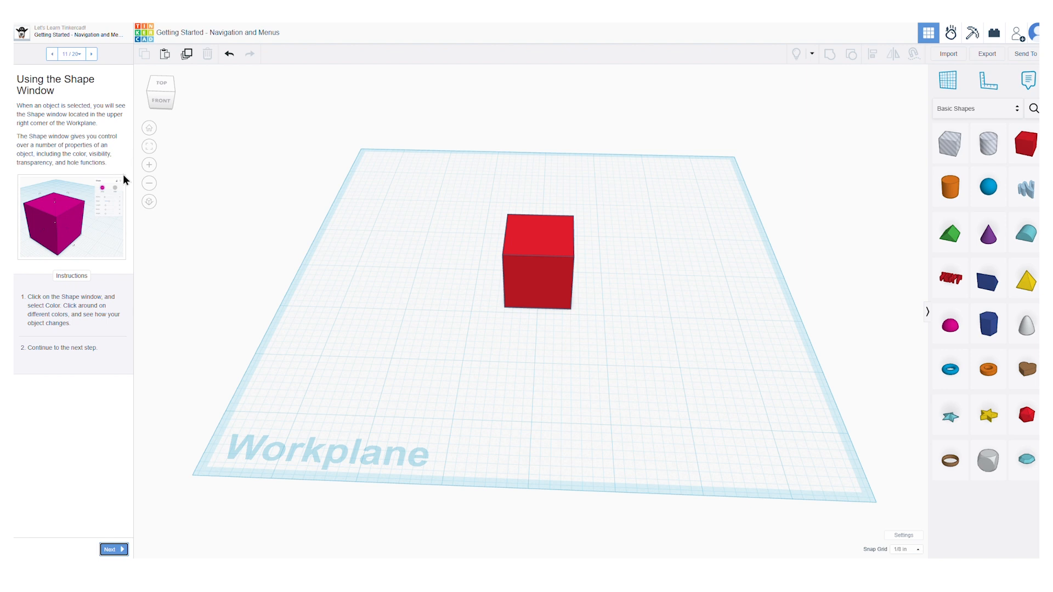
left_click(539, 253)
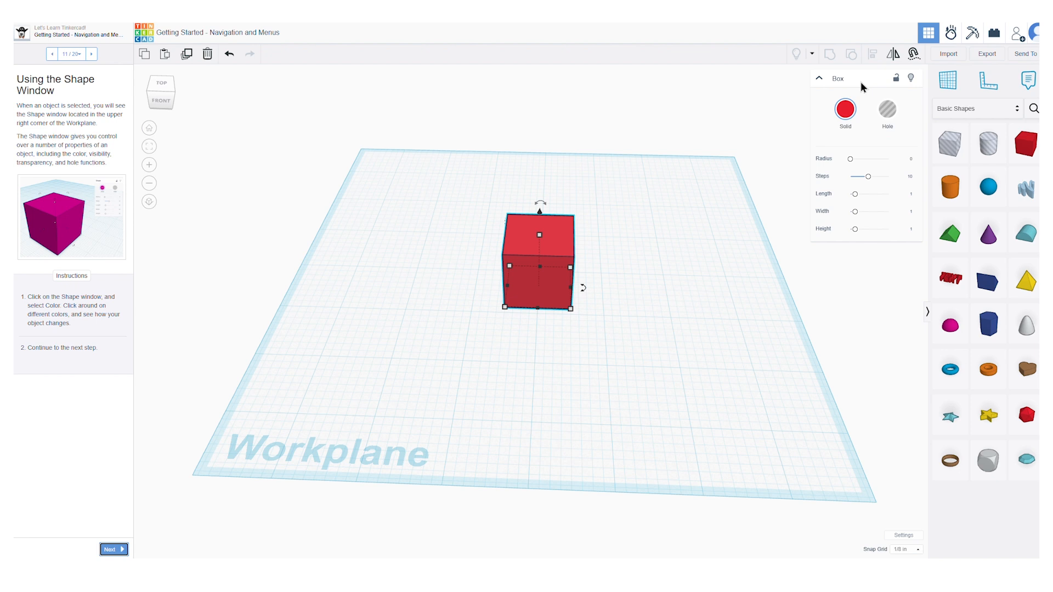
left_click(845, 109)
left_click(889, 220)
left_click(906, 201)
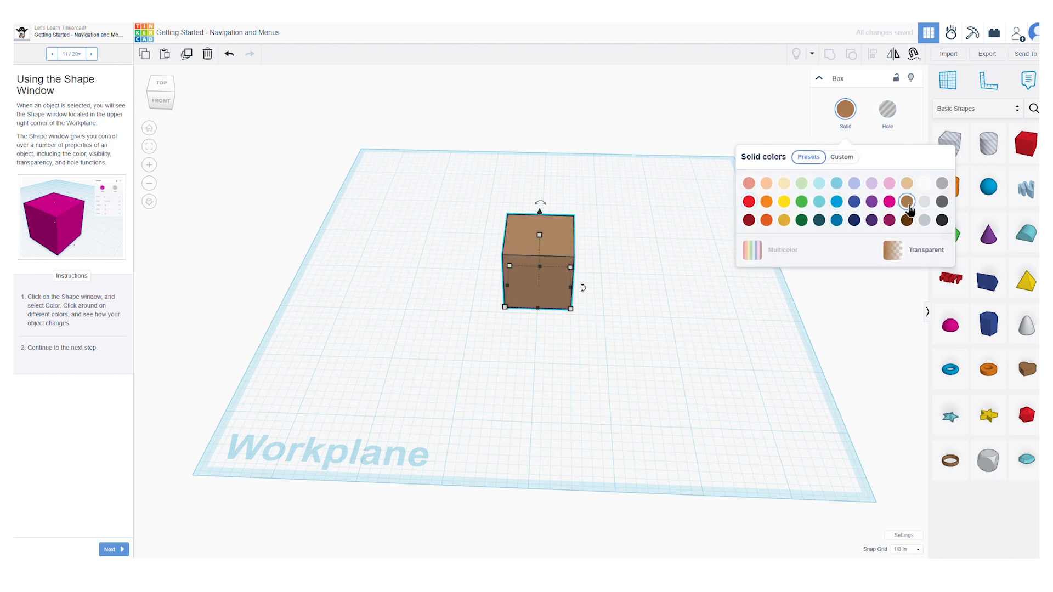
left_click(783, 201)
left_click(801, 220)
left_click(748, 220)
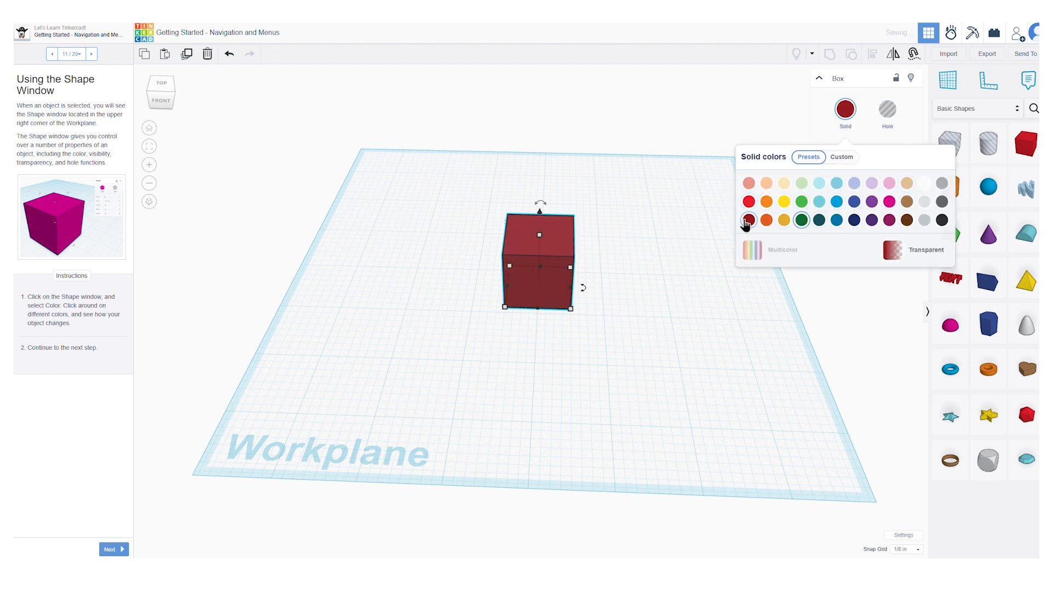
left_click(854, 220)
Step: Continue to "Working With Shapes in 3D Space", place a sphere at the hint beside the box, and advance to "The 3D Modeler's Salute!"
left_click(114, 550)
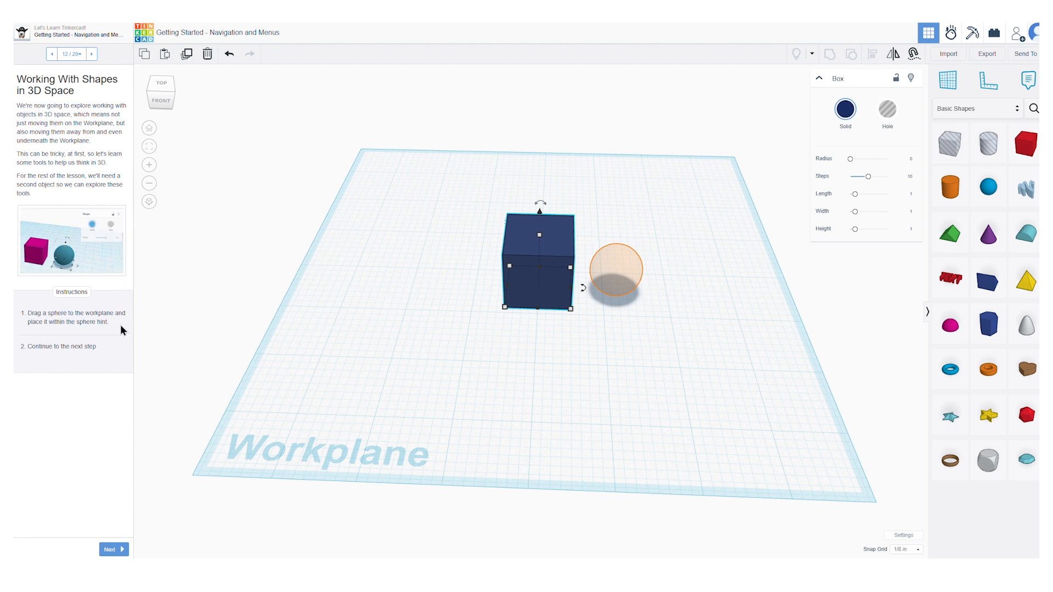
left_click_drag(988, 186, 617, 282)
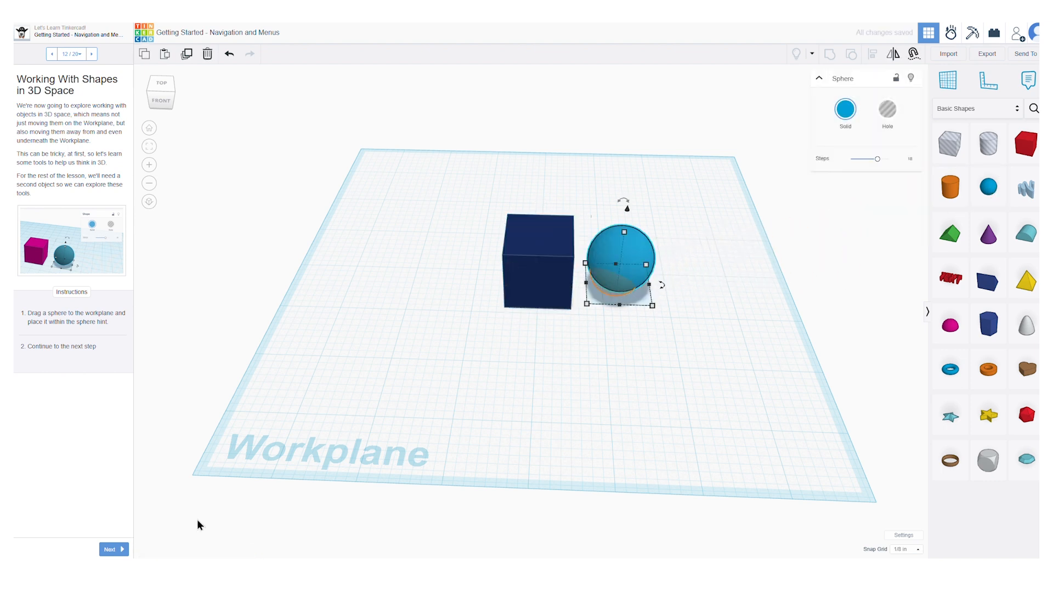
left_click(117, 549)
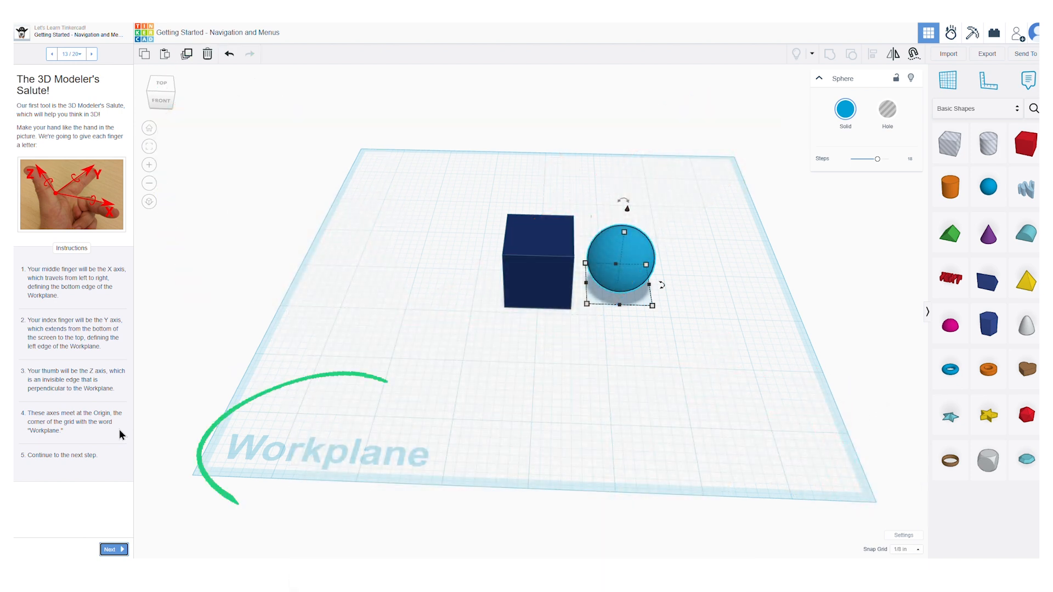
Step: Advance past the translation introduction to "Translating Objects Along the Z Axis" and raise the sphere off the workplane with its vertical handle
left_click(112, 549)
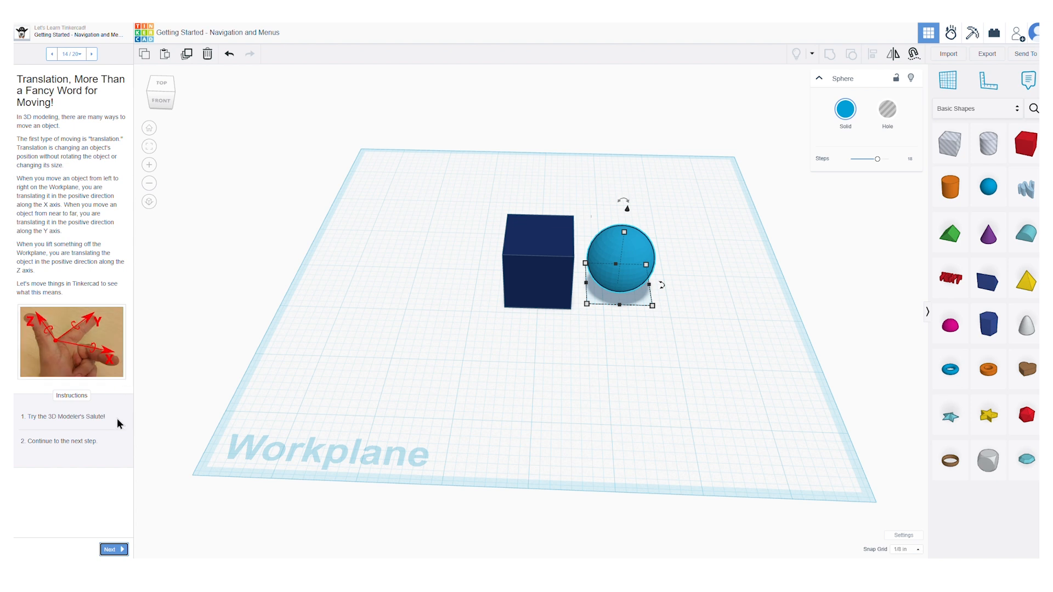
left_click(114, 549)
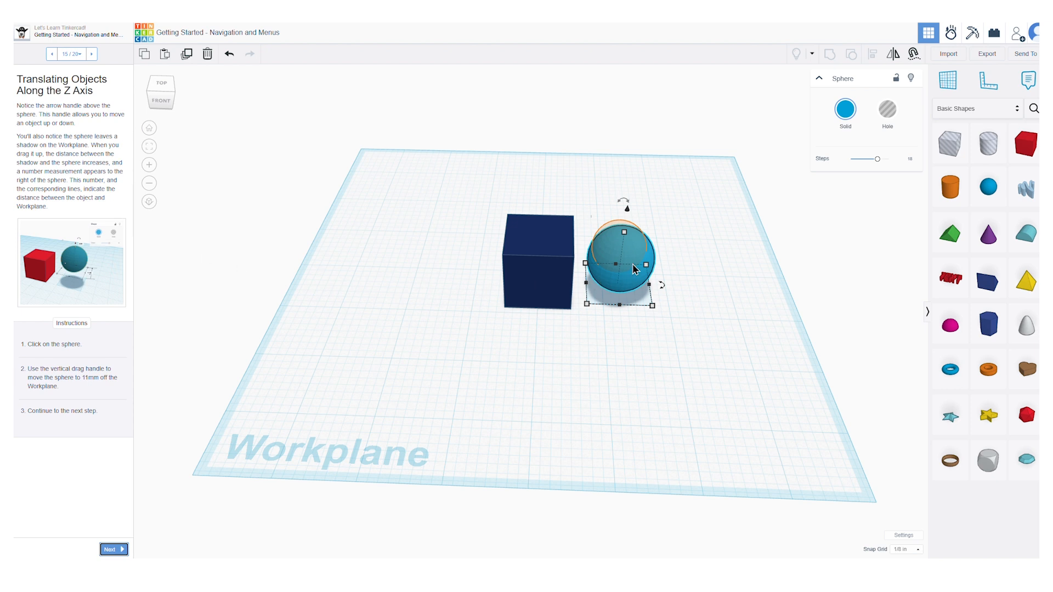
left_click_drag(626, 209, 629, 200)
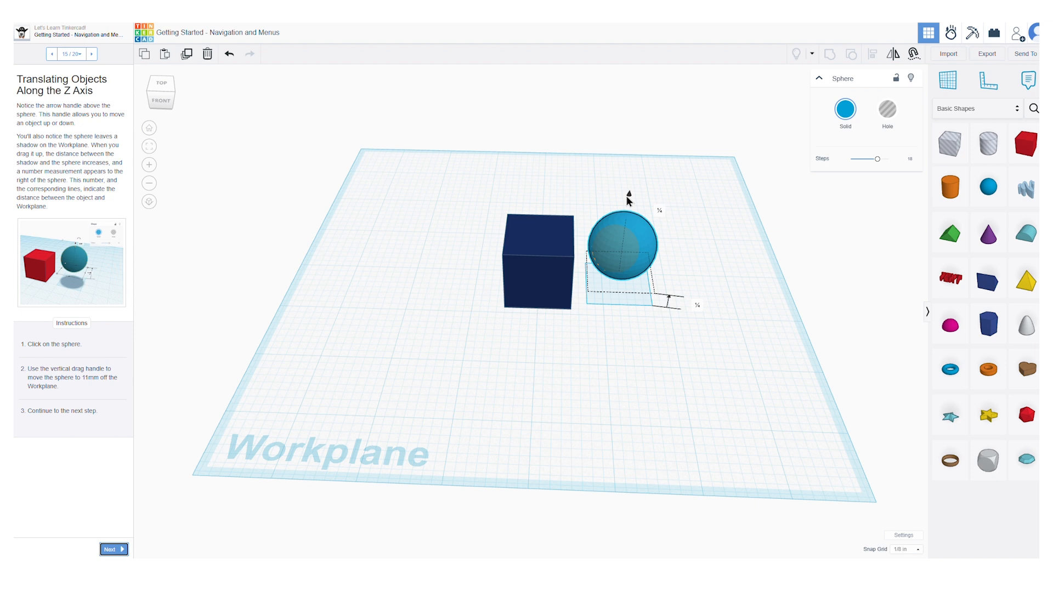
left_click_drag(628, 200, 628, 200)
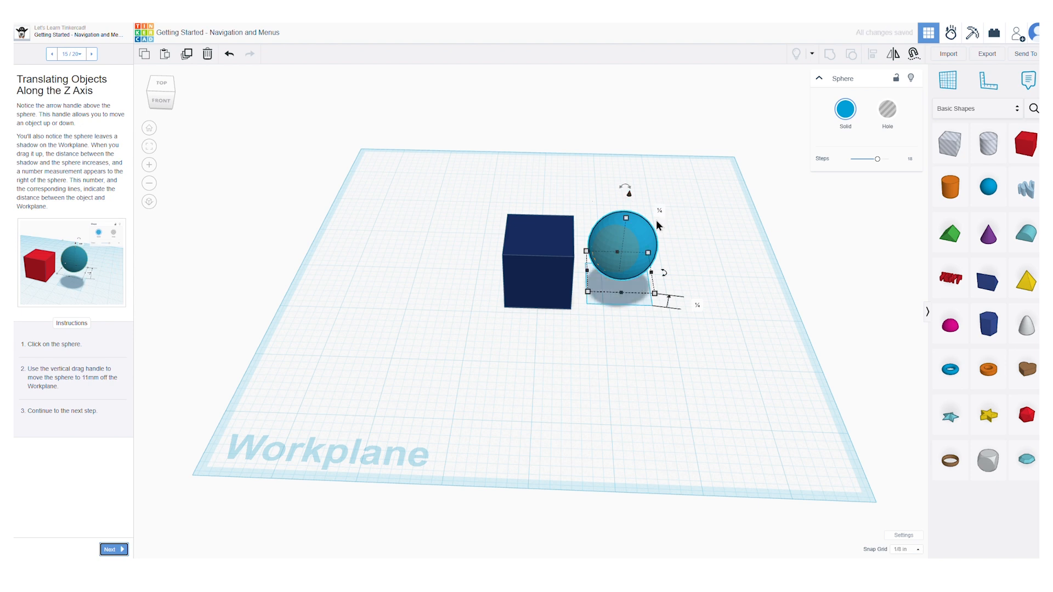
Step: Change the workspace units to Millimeters
left_click(913, 550)
left_click(908, 551)
left_click(903, 536)
left_click(694, 311)
left_click(697, 328)
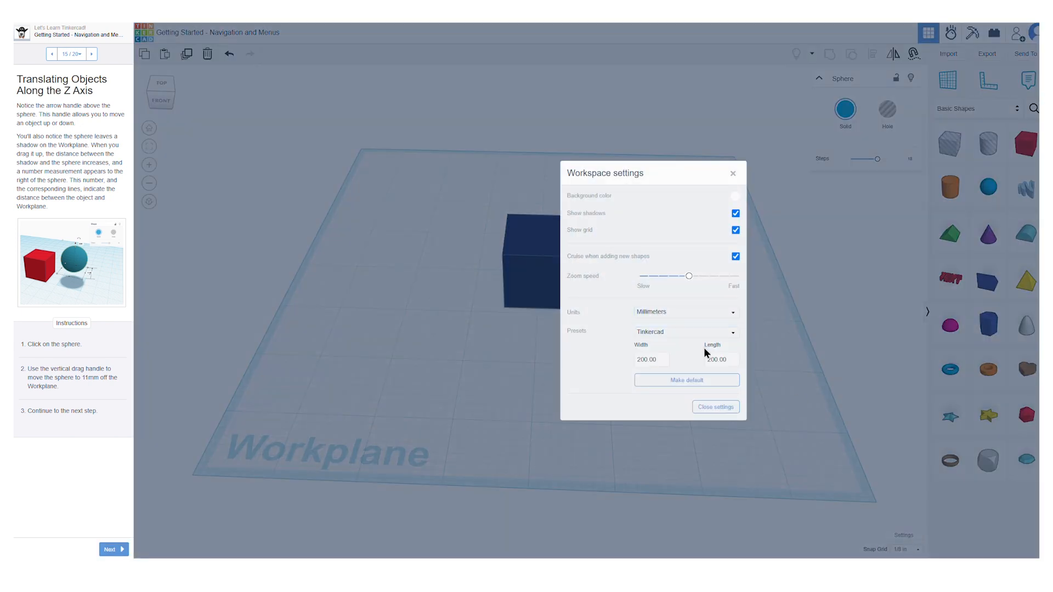
left_click(716, 407)
Step: Raise the sphere to 11 mm and, on the "Translating Objects Along the X and Y Axes" page, move it about 30 mm onto the box
left_click_drag(628, 194, 629, 194)
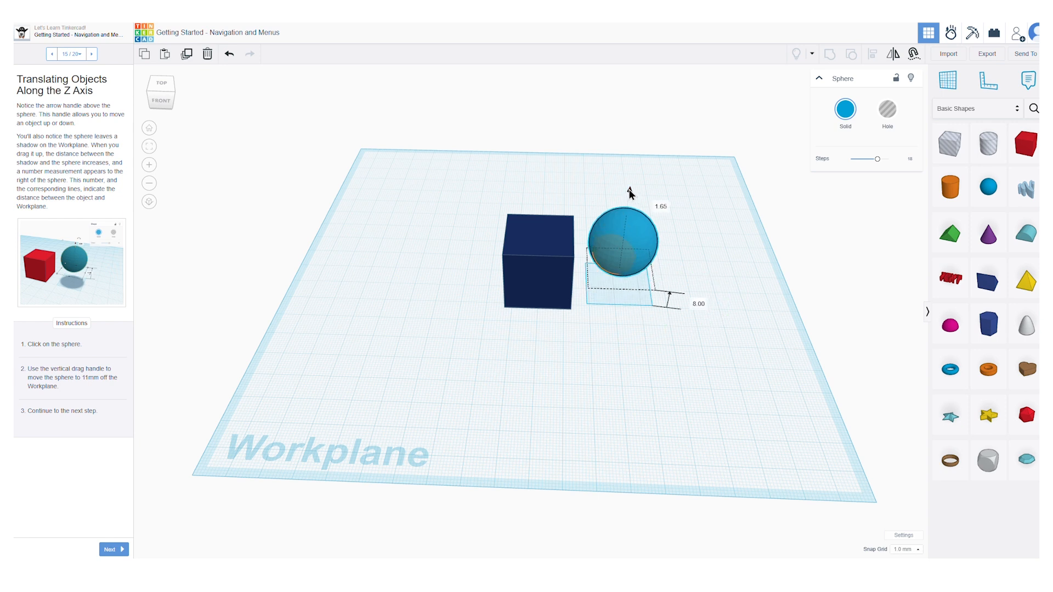
left_click_drag(629, 193, 630, 185)
left_click(114, 549)
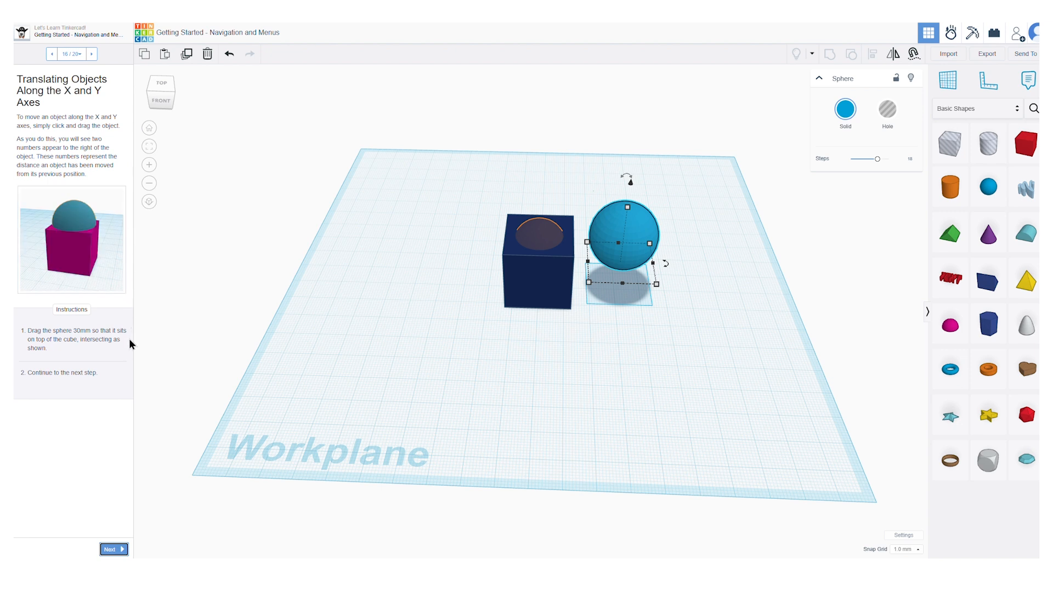
left_click_drag(618, 226, 548, 236)
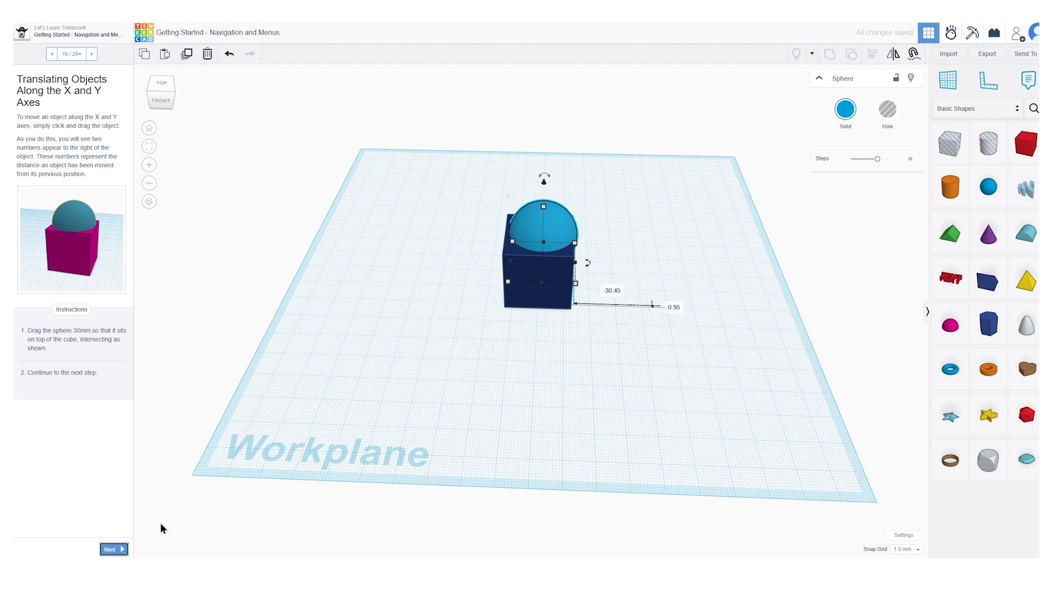
Step: Turn the sphere into a hole for "The Hole Property" page, then band-select both shapes for "Selecting Multiple Shapes"
left_click(122, 550)
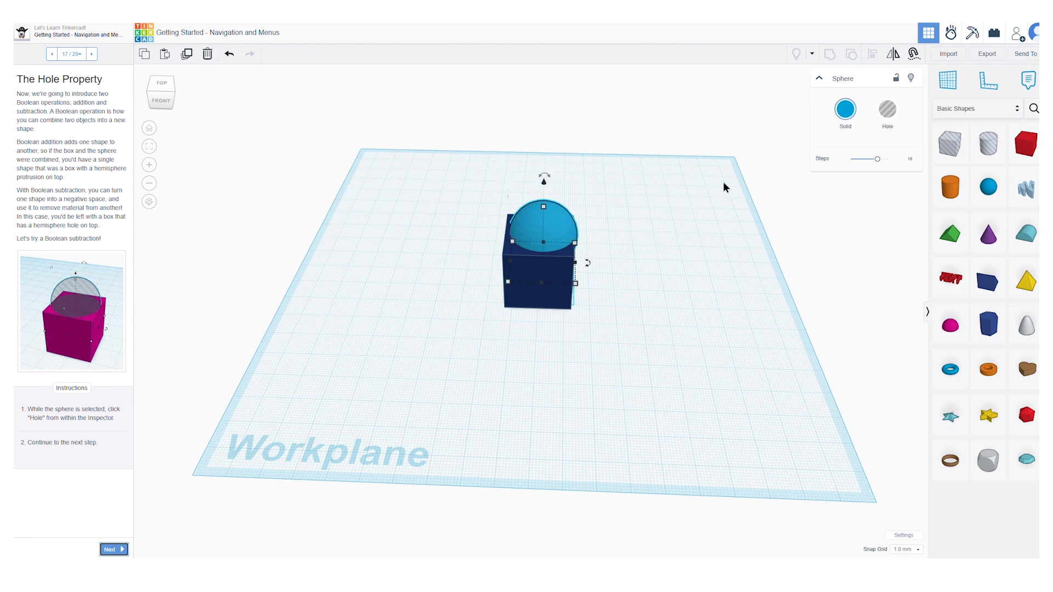
left_click(895, 116)
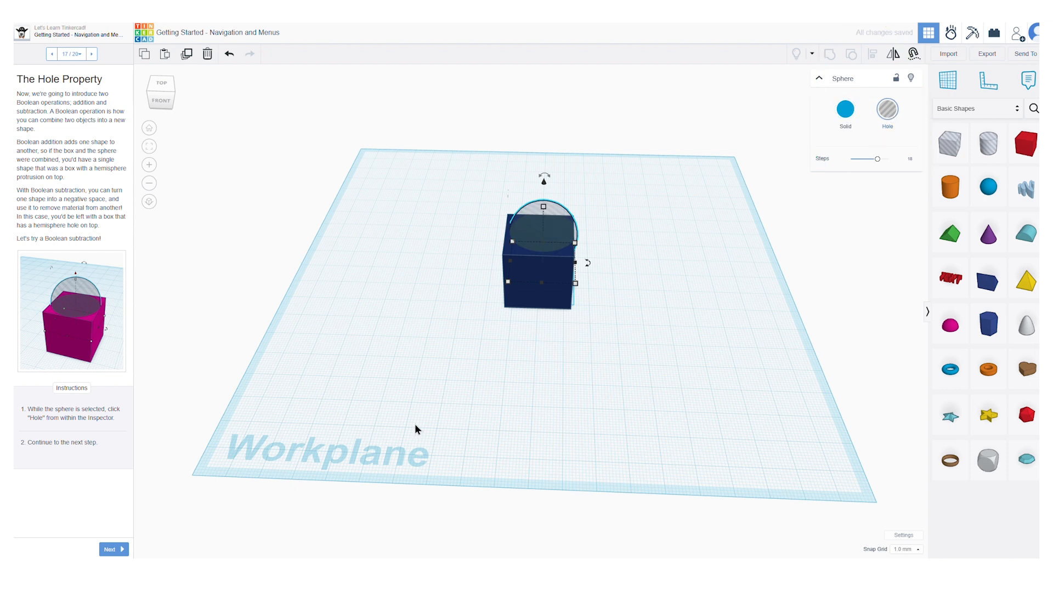
left_click(110, 550)
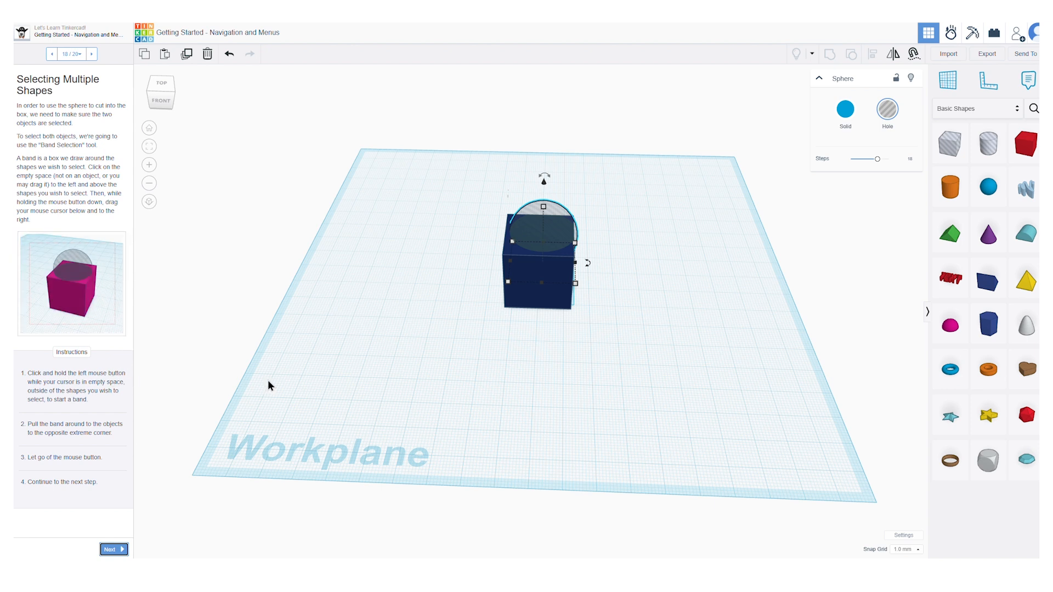
left_click_drag(443, 157, 639, 355)
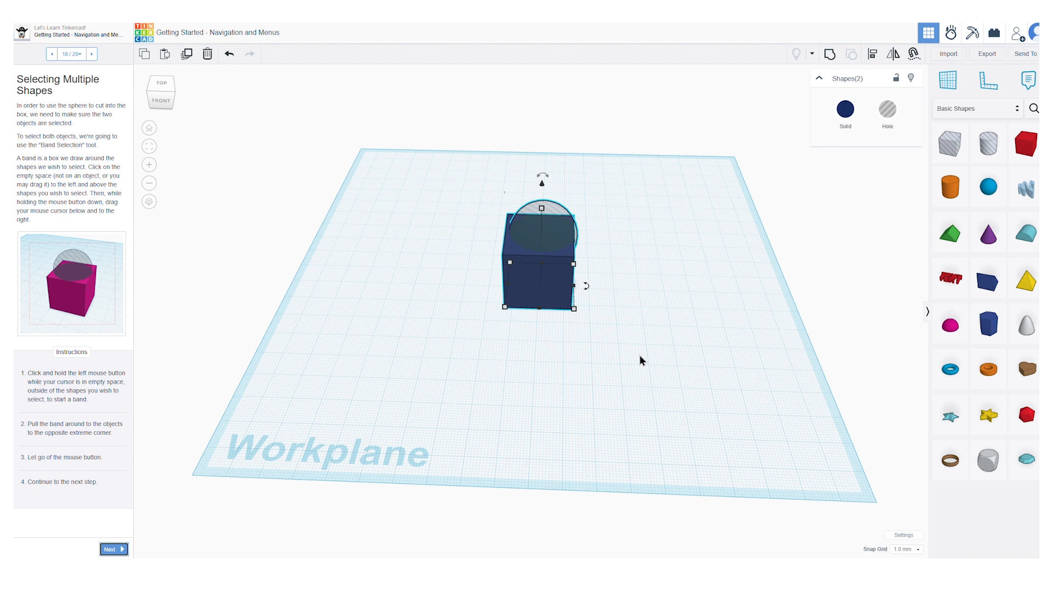
Step: Continue to "Making Complex Shapes With Grouping", group the box and spherical hole, inspect the result, and advance to the "Congratulations!" page
left_click(110, 550)
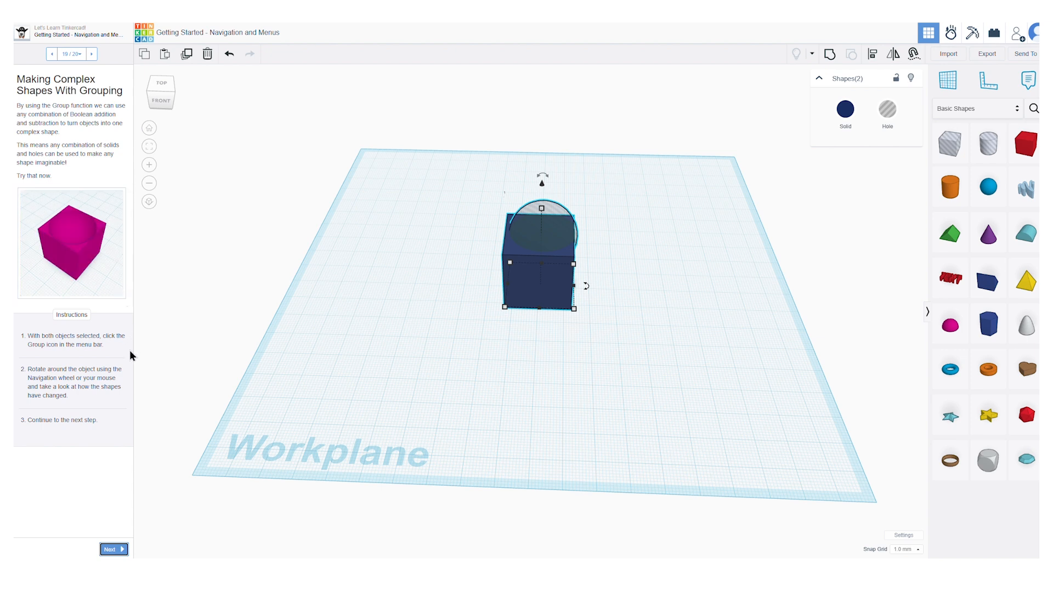
left_click(831, 57)
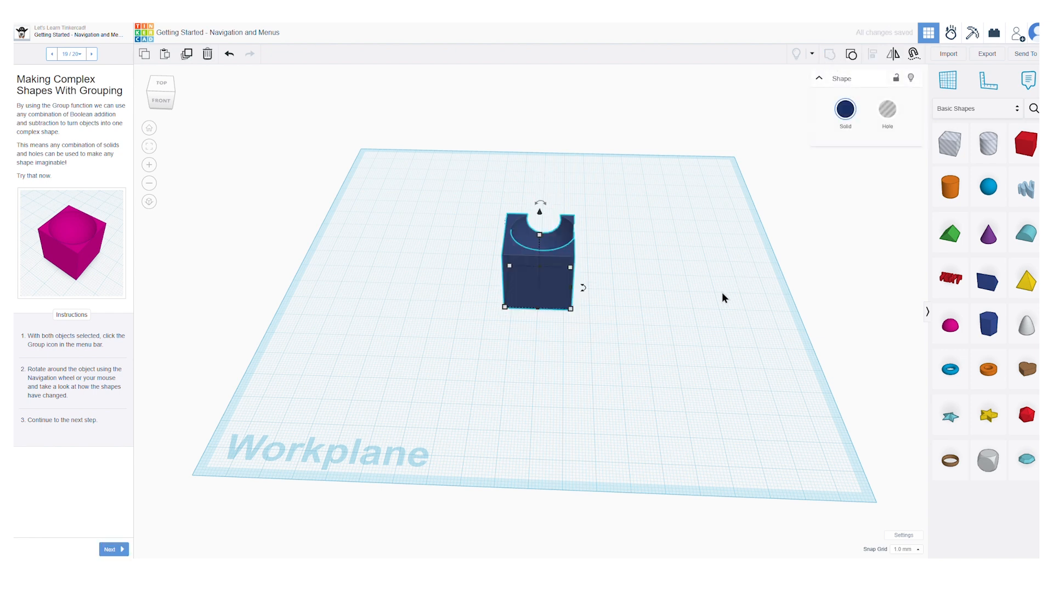
left_click_drag(613, 344, 544, 377)
right_click_drag(545, 377, 375, 449)
left_click(108, 549)
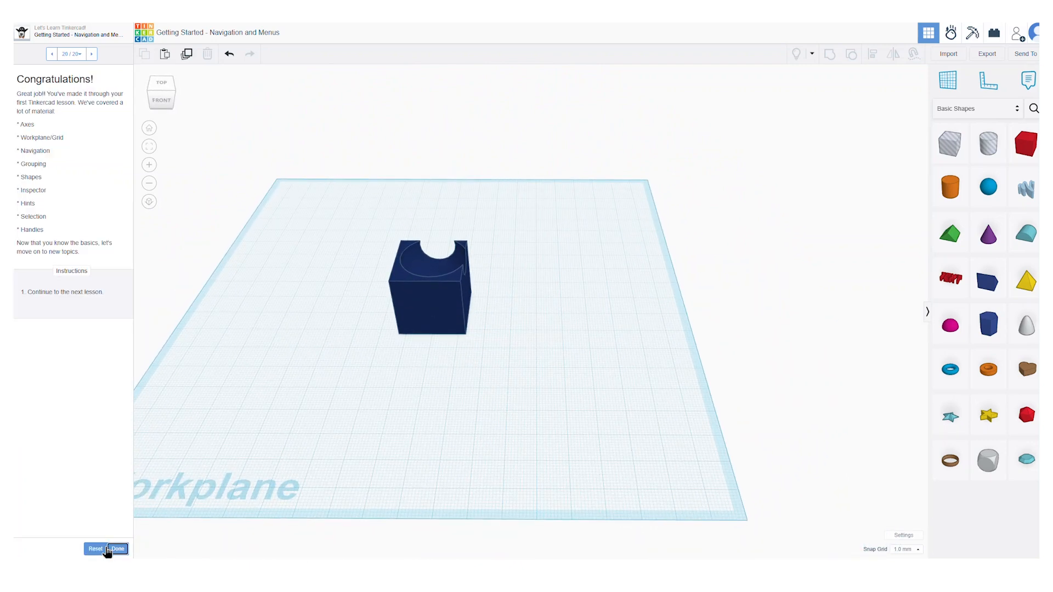